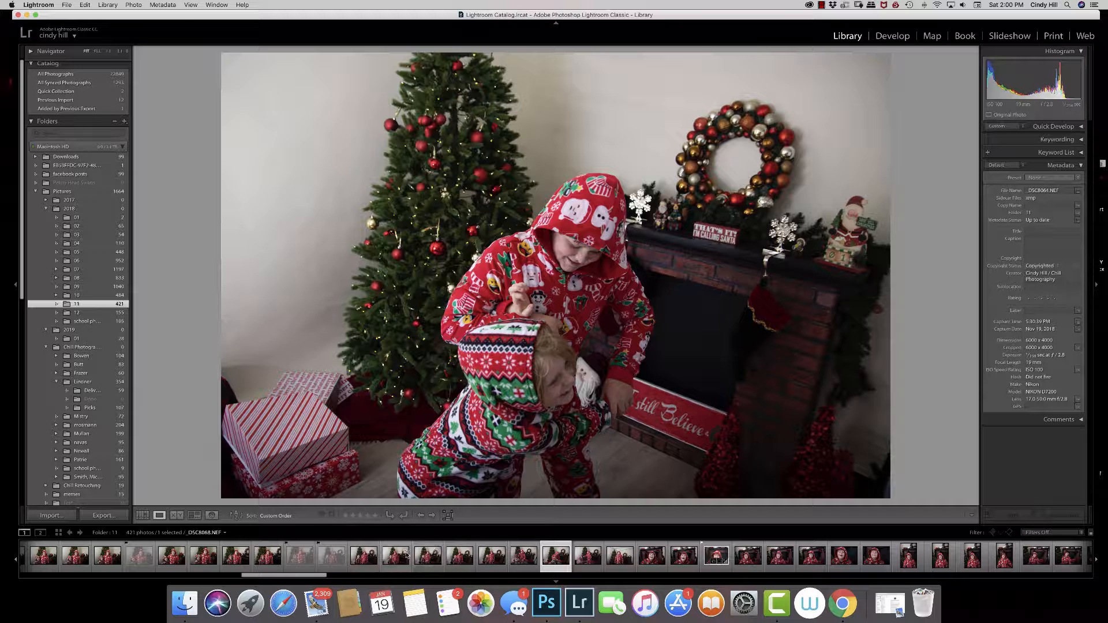
Select photo _DSC8068.NEF of the two children standing by the Christmas tree and open it in the Develop module
left_click(402, 556)
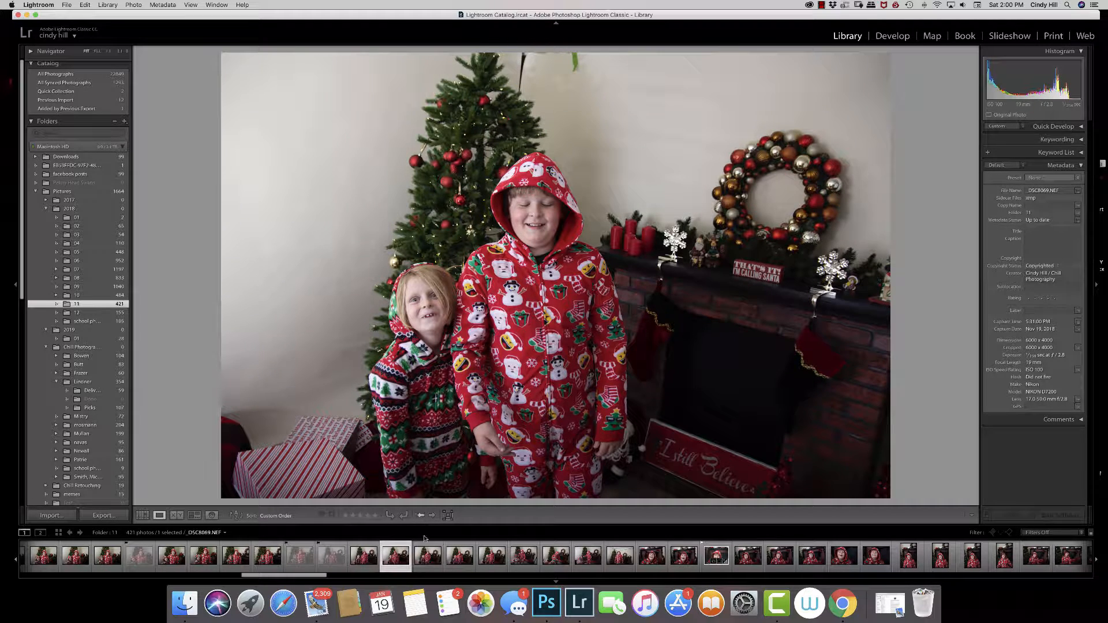
left_click(430, 558)
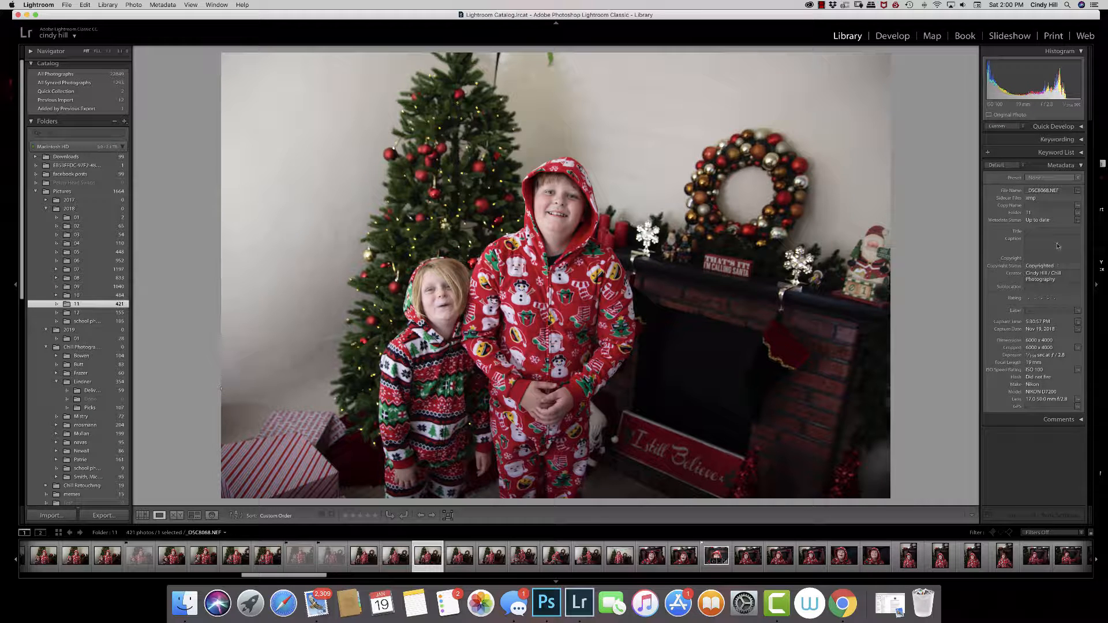
left_click(893, 36)
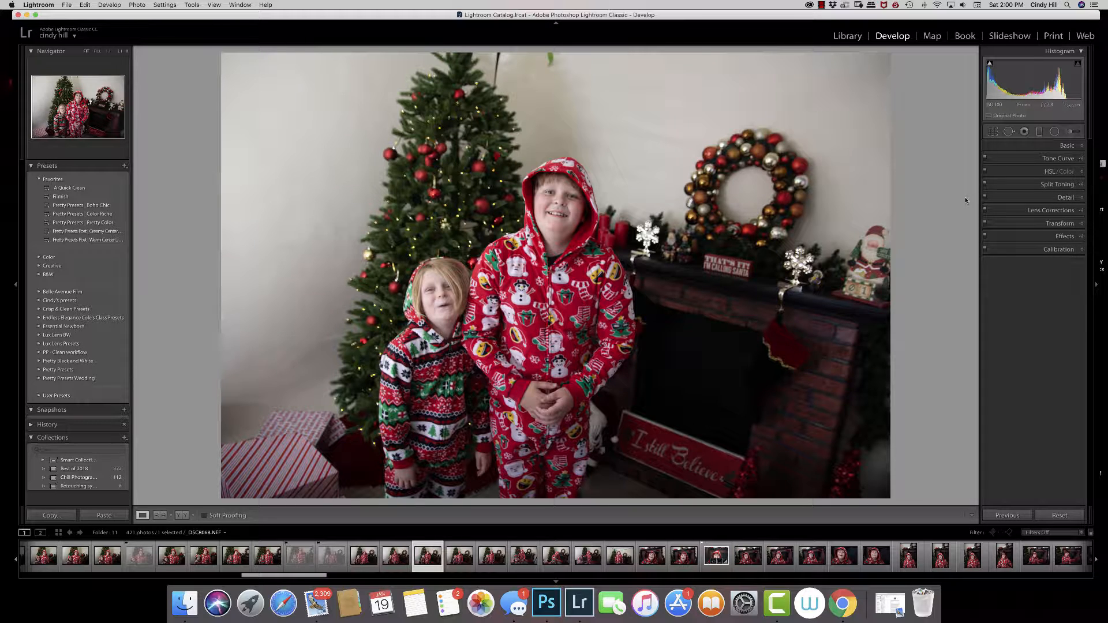
Set the photo's basic tone to exposure +0.35, contrast +12 and highlights -22
left_click(1066, 146)
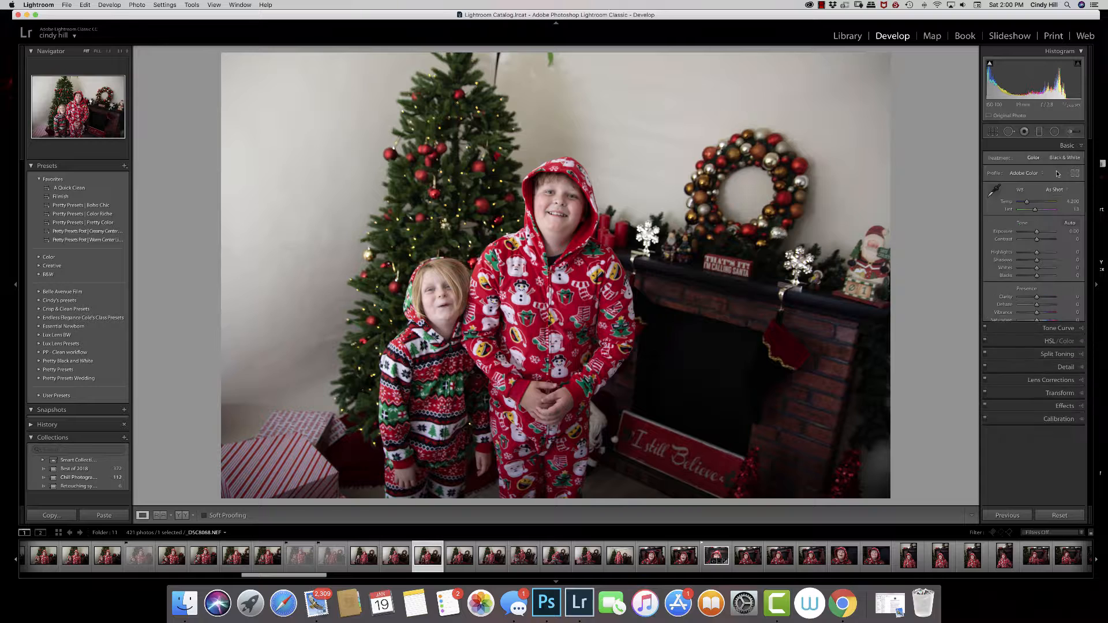
left_click_drag(1037, 234, 1038, 233)
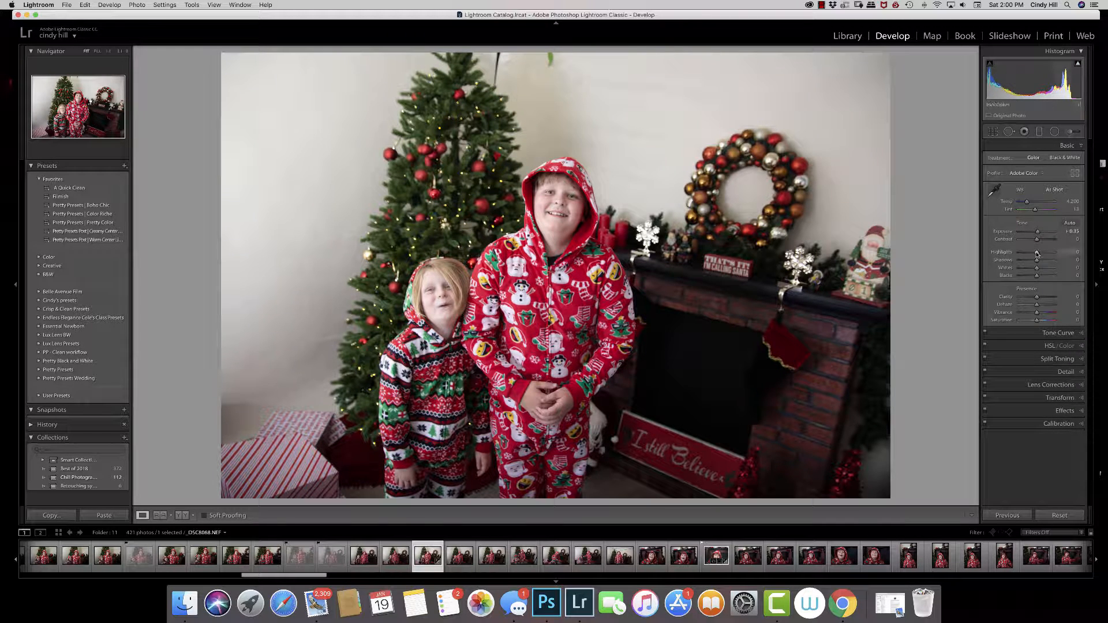
left_click_drag(1037, 240, 1035, 255)
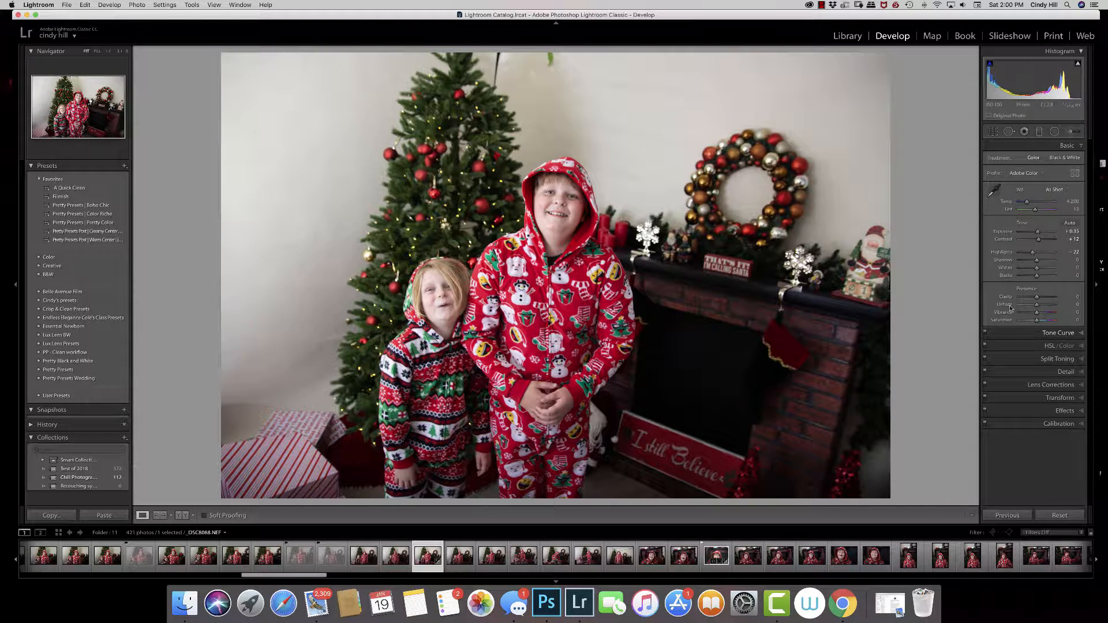
Shape the tone curve by lowering its shadows to -14 and raising its highlights
left_click(1045, 331)
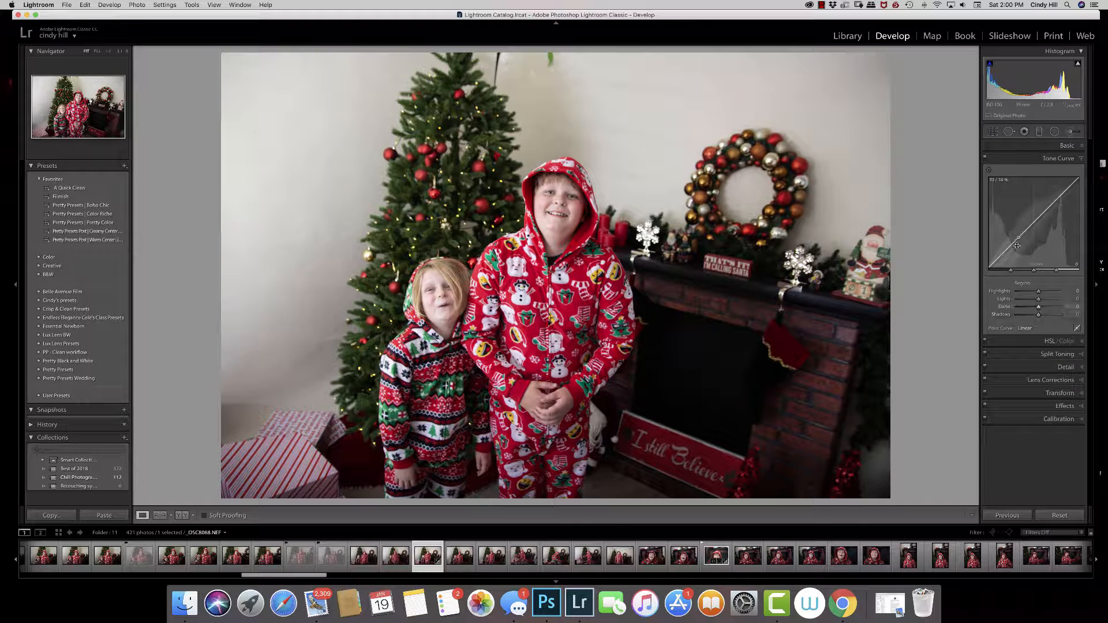
left_click_drag(1004, 247, 1004, 255)
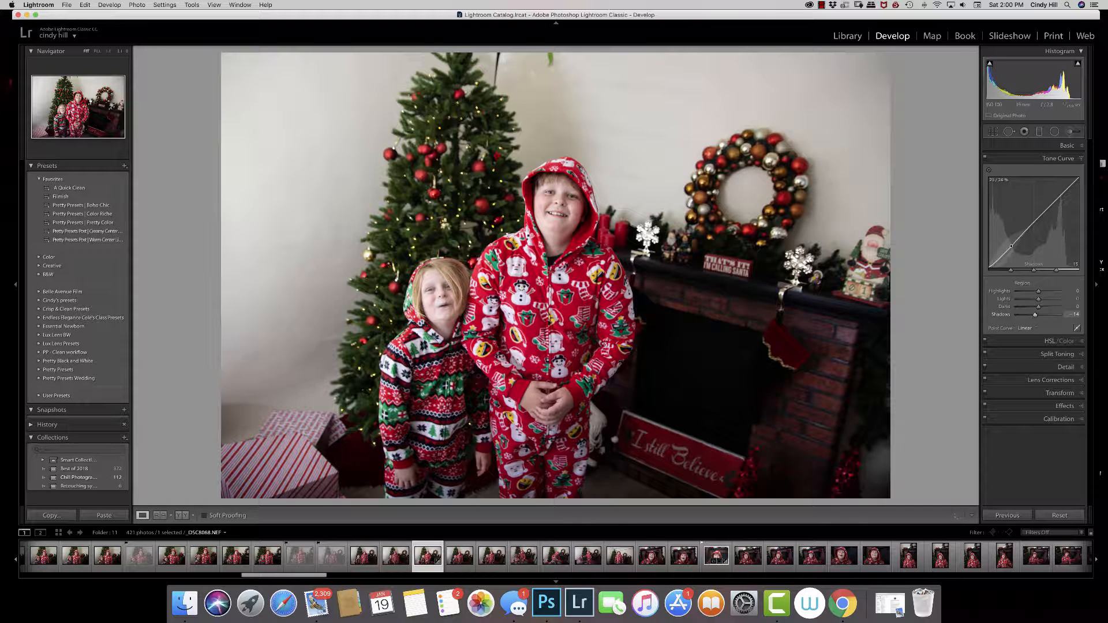
left_click_drag(1061, 196, 1061, 191)
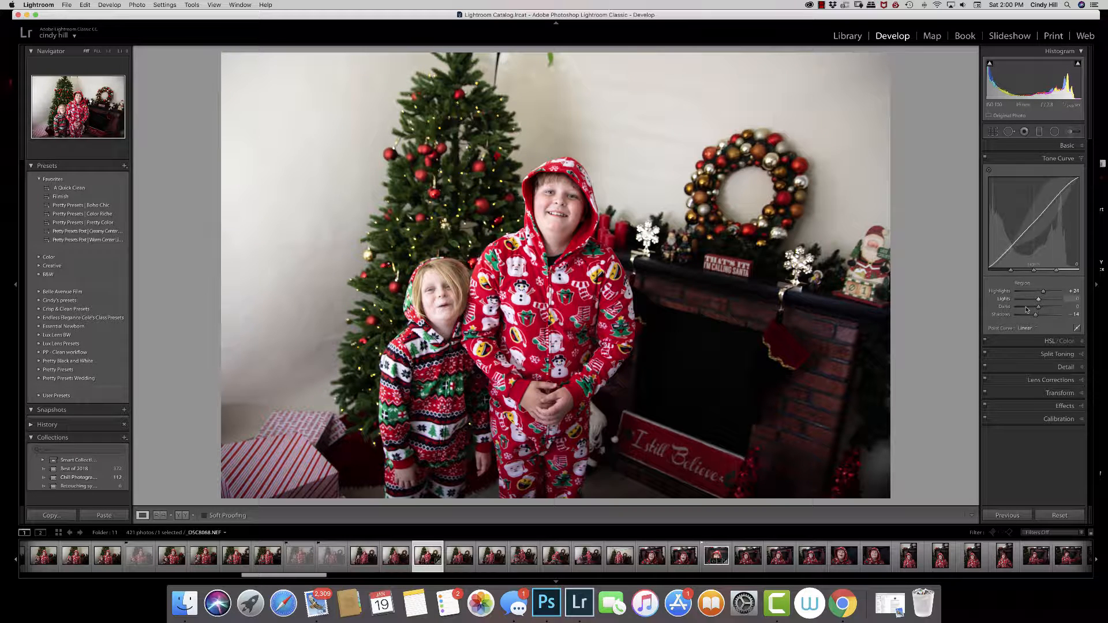
Add luminance noise reduction, remove chromatic aberration and enable the lens profile corrections
left_click(1051, 369)
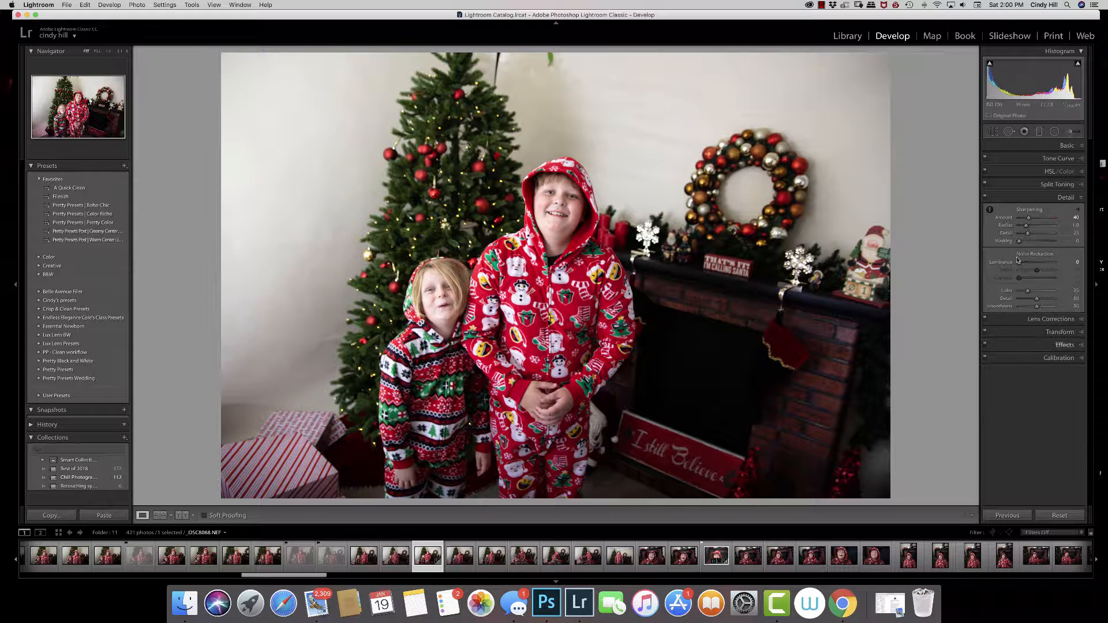
left_click_drag(1019, 263, 1030, 264)
left_click(1055, 320)
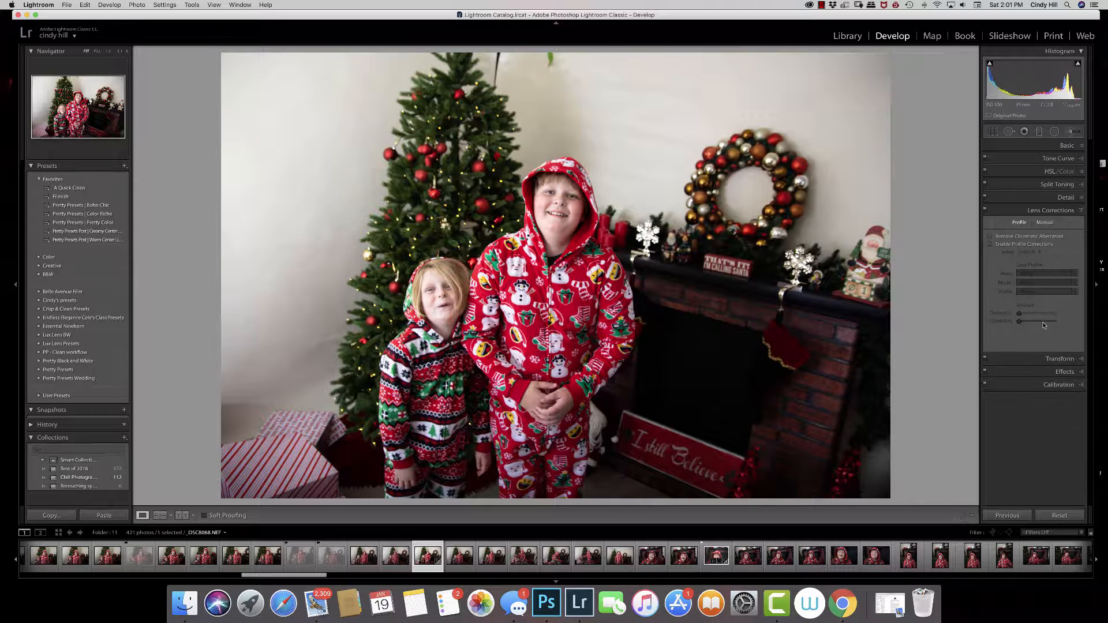
left_click(991, 236)
left_click(990, 245)
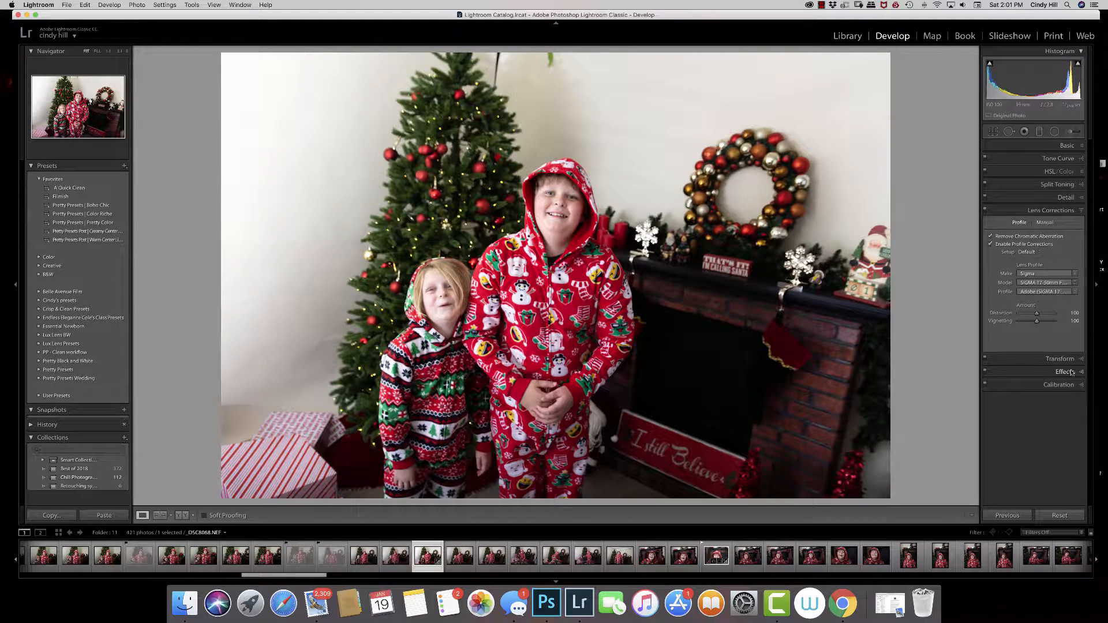
left_click(1063, 360)
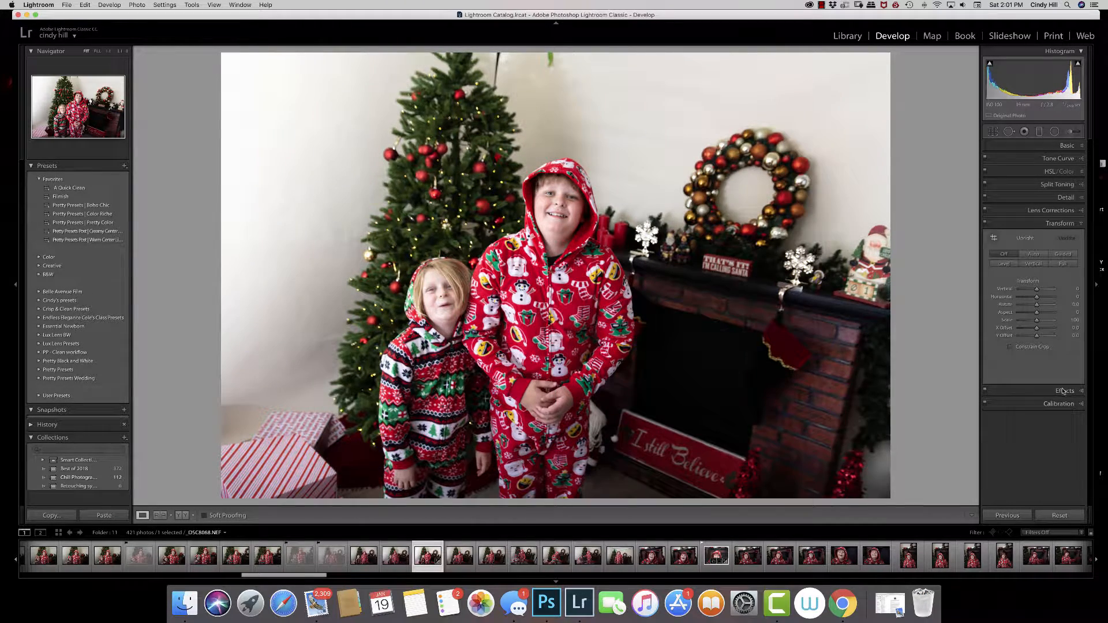
left_click(1065, 392)
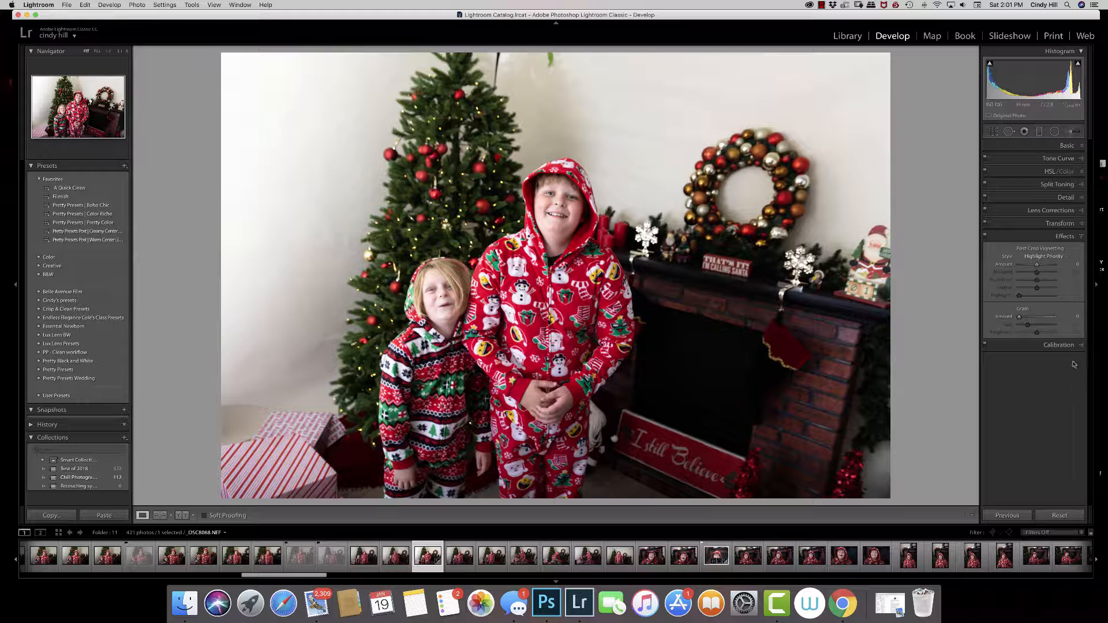
left_click(1064, 146)
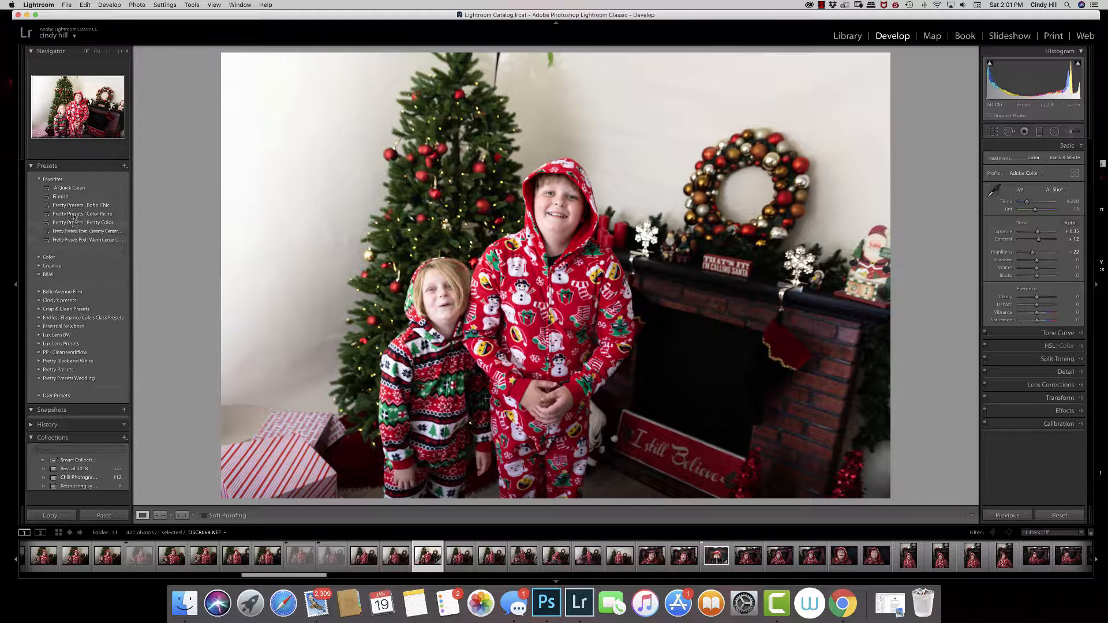
Apply the favorite preset Pretty Presets Post | Creamy Center and inspect its radial filter around the children
left_click(93, 231)
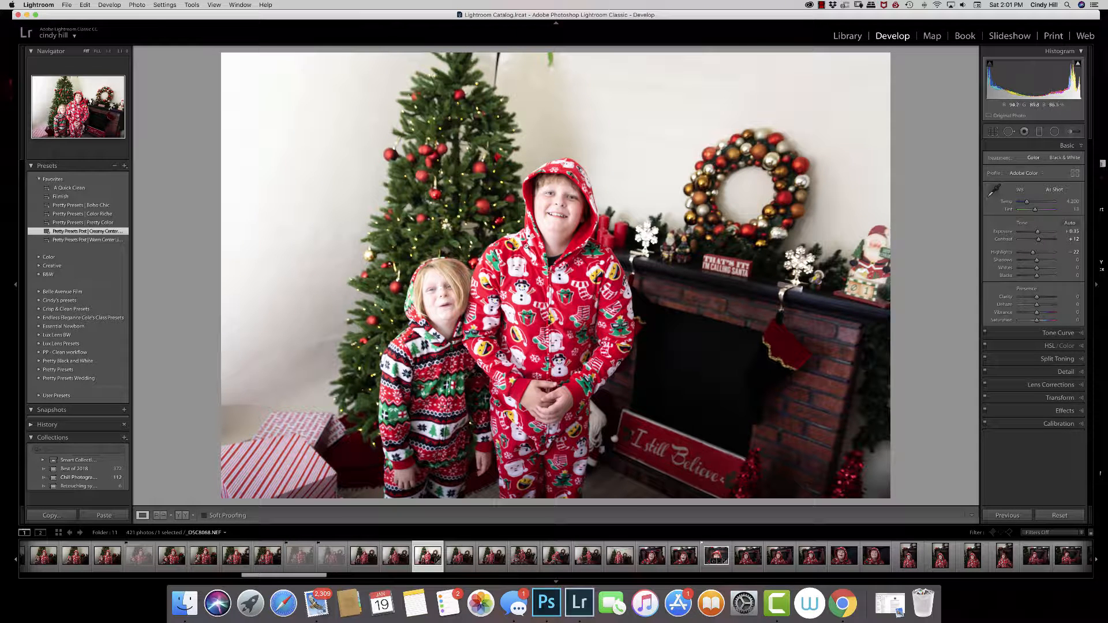
left_click(1055, 133)
left_click(556, 275)
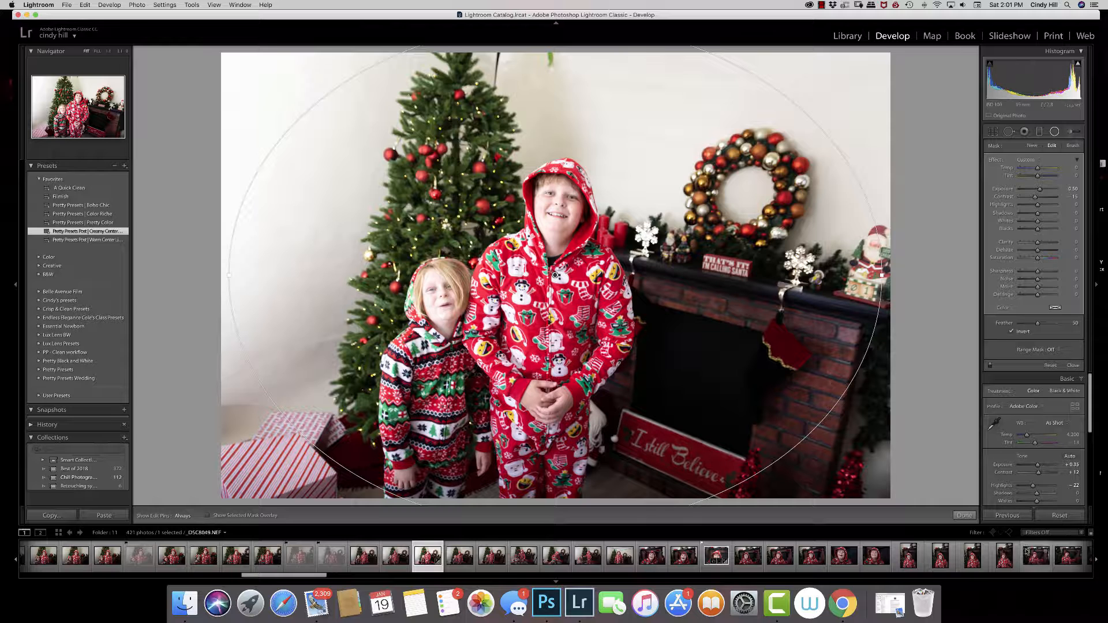
left_click(964, 516)
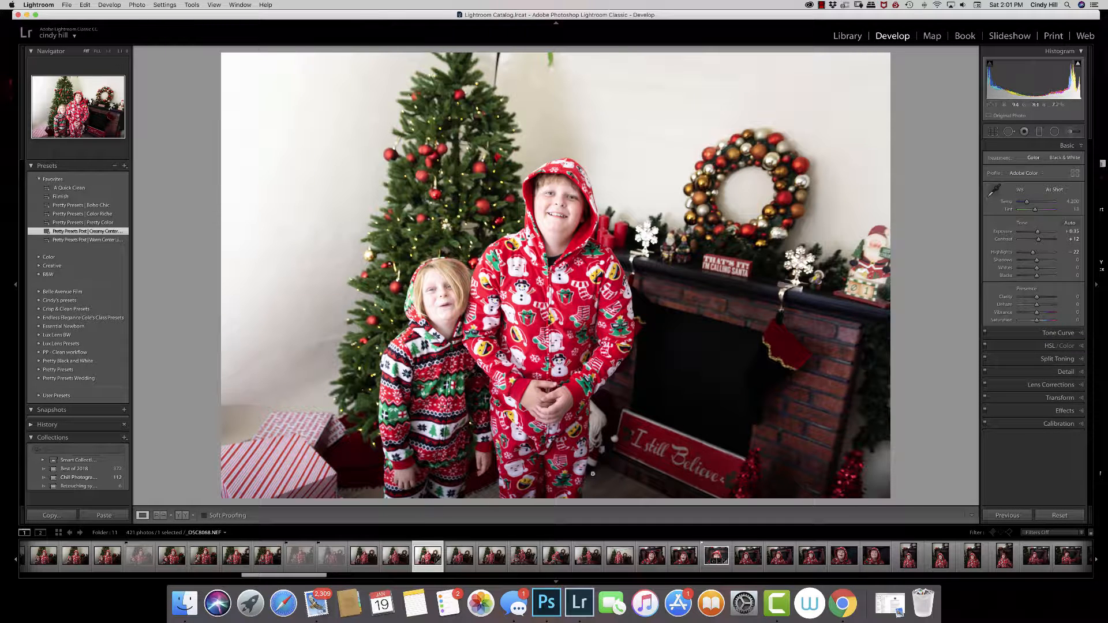
Start a new develop preset named with the owner's first name followed by "all photos"
left_click(125, 168)
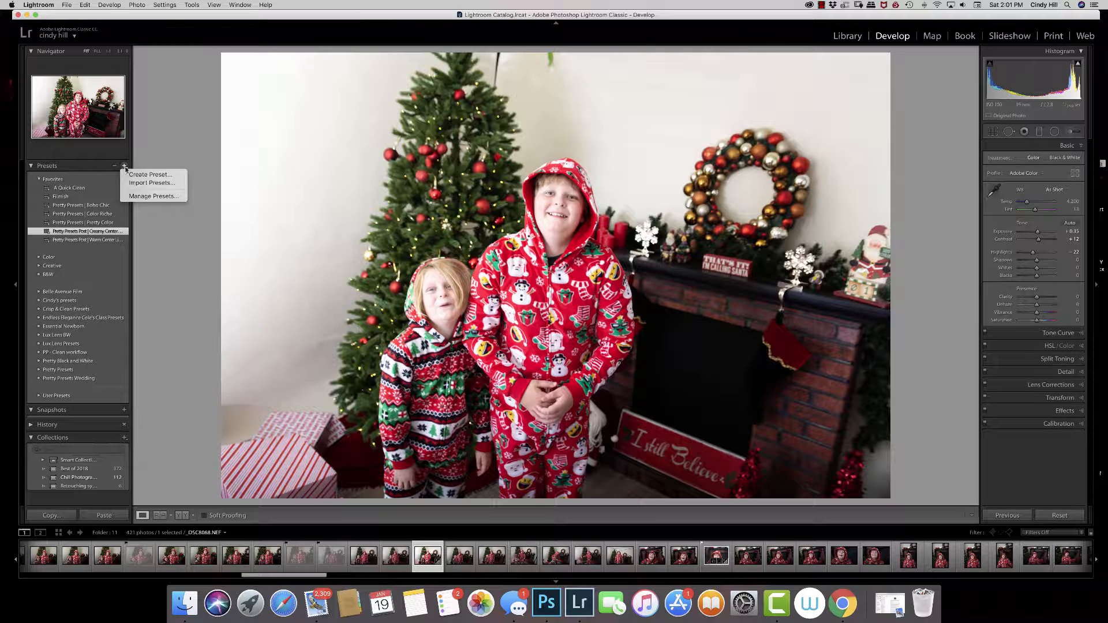
left_click(158, 175)
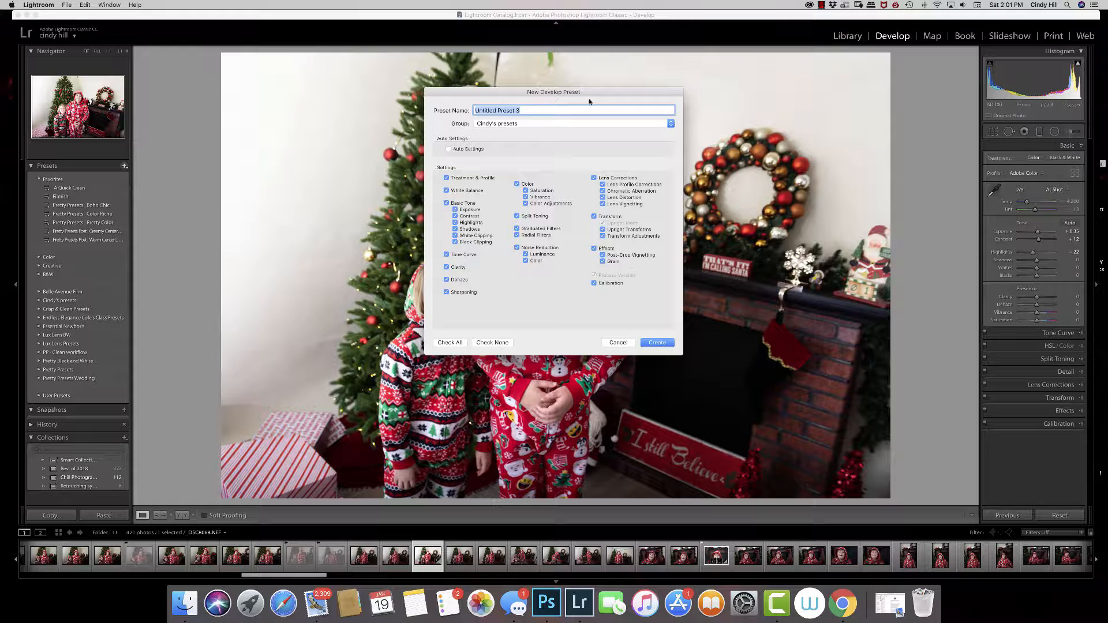
type("Cindy's all photos")
left_click(521, 125)
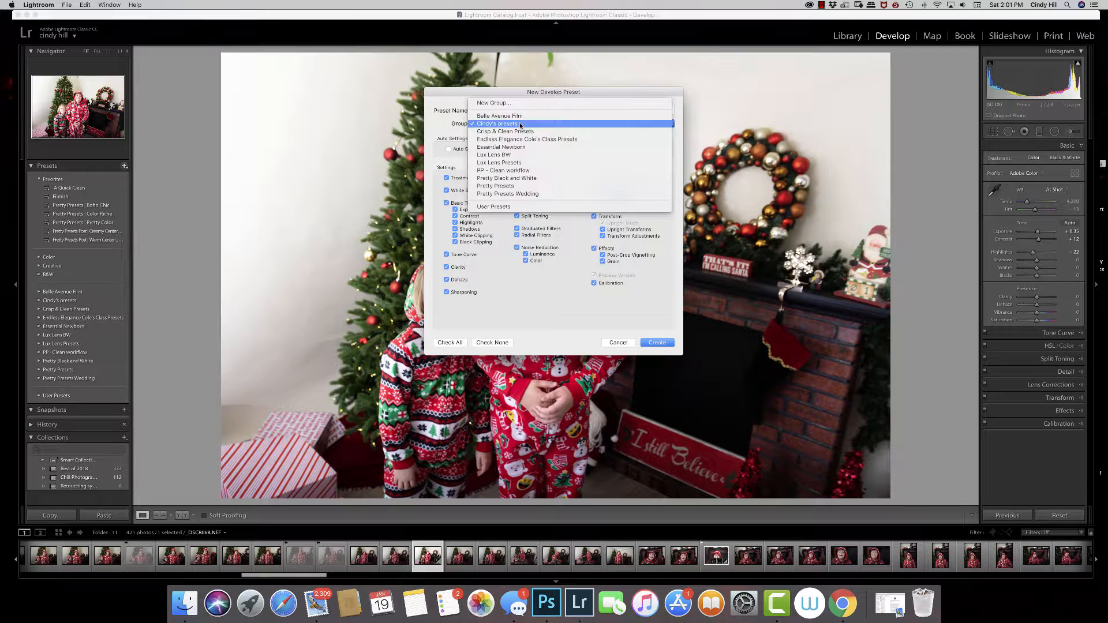
left_click(497, 104)
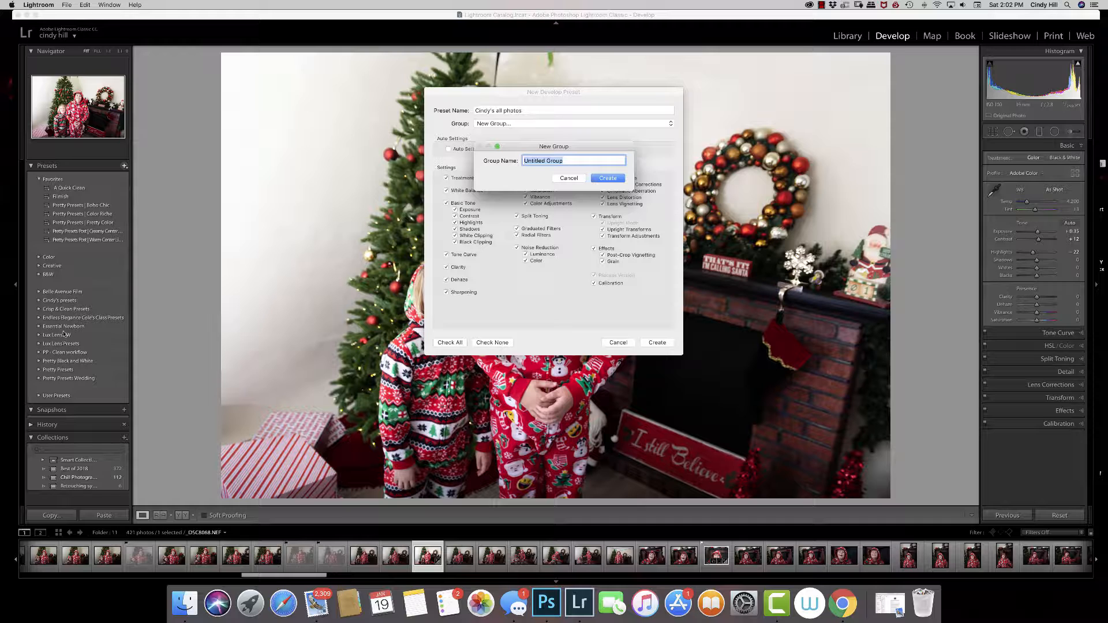
left_click(568, 178)
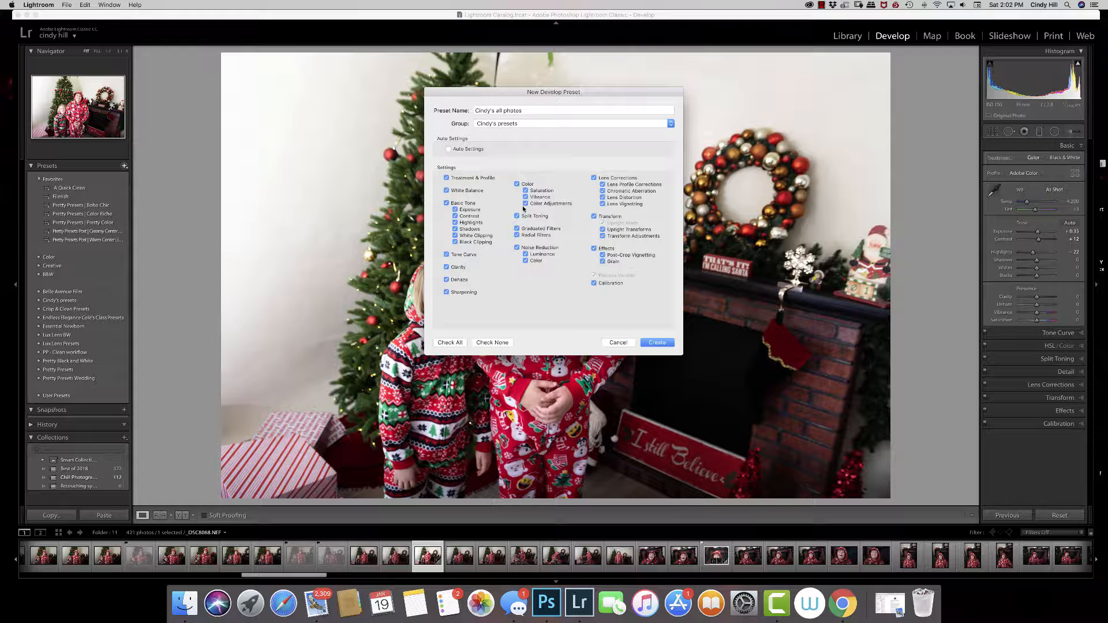
Save the new preset with all settings in the owner's preset group and preview it there alongside Christmas 2018
left_click(659, 343)
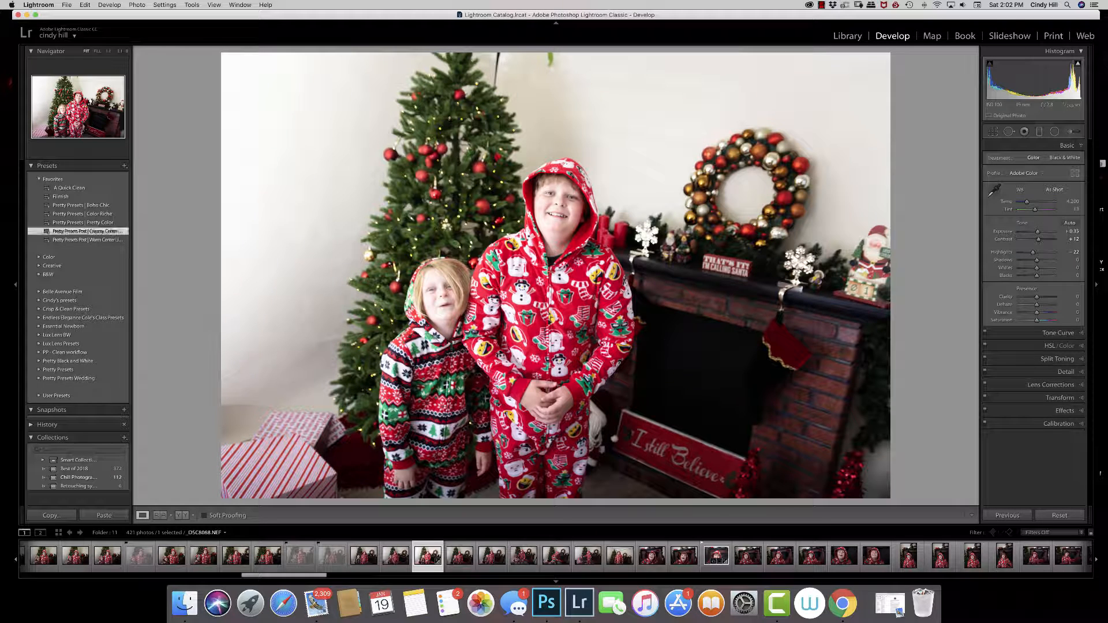
left_click(40, 301)
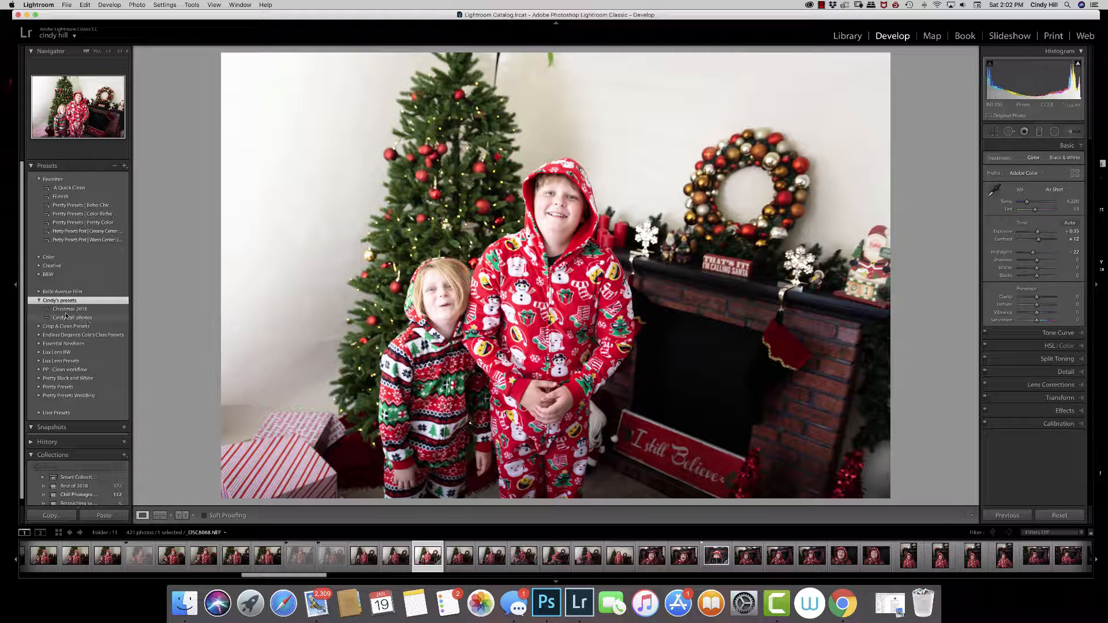
left_click(78, 311)
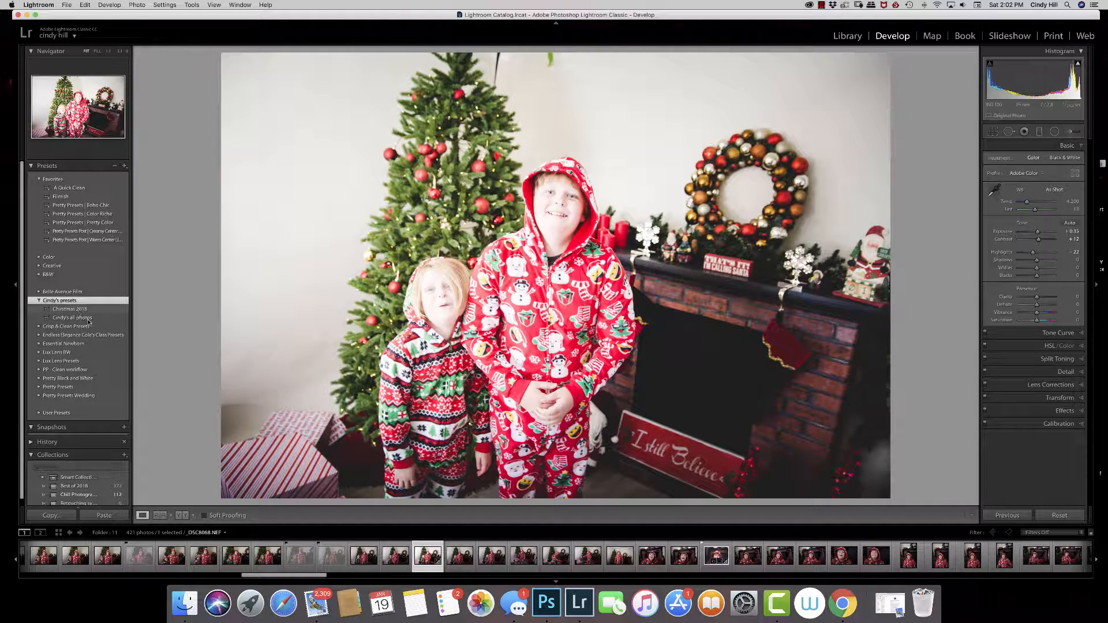
left_click(81, 319)
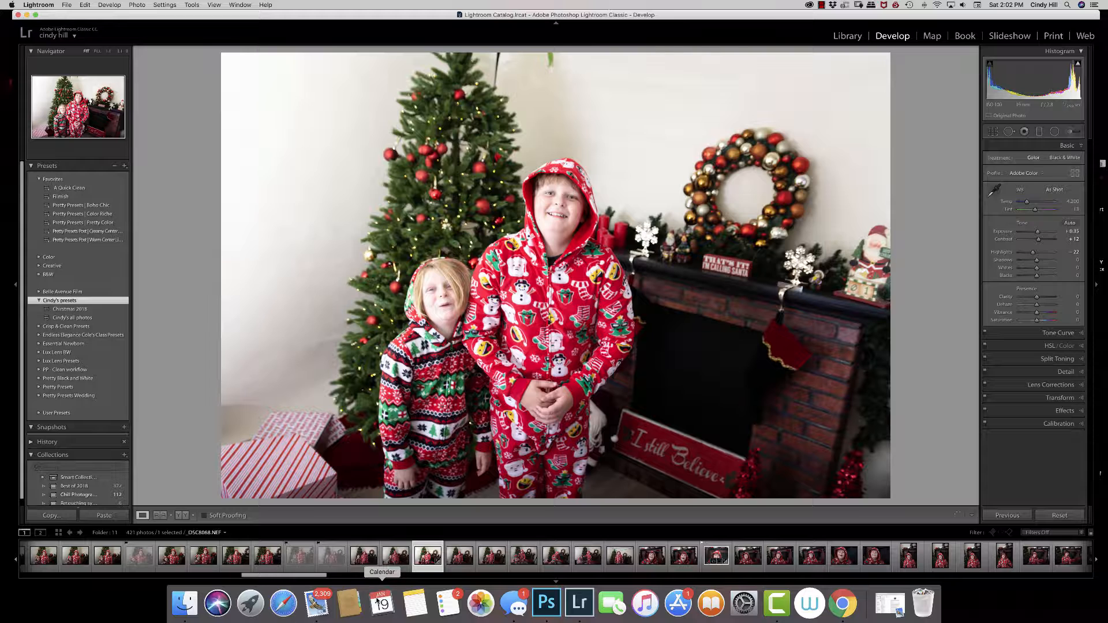
Start a photo import from the NIKON D7200 and apply the new "all photos" preset as its develop settings
left_click(852, 37)
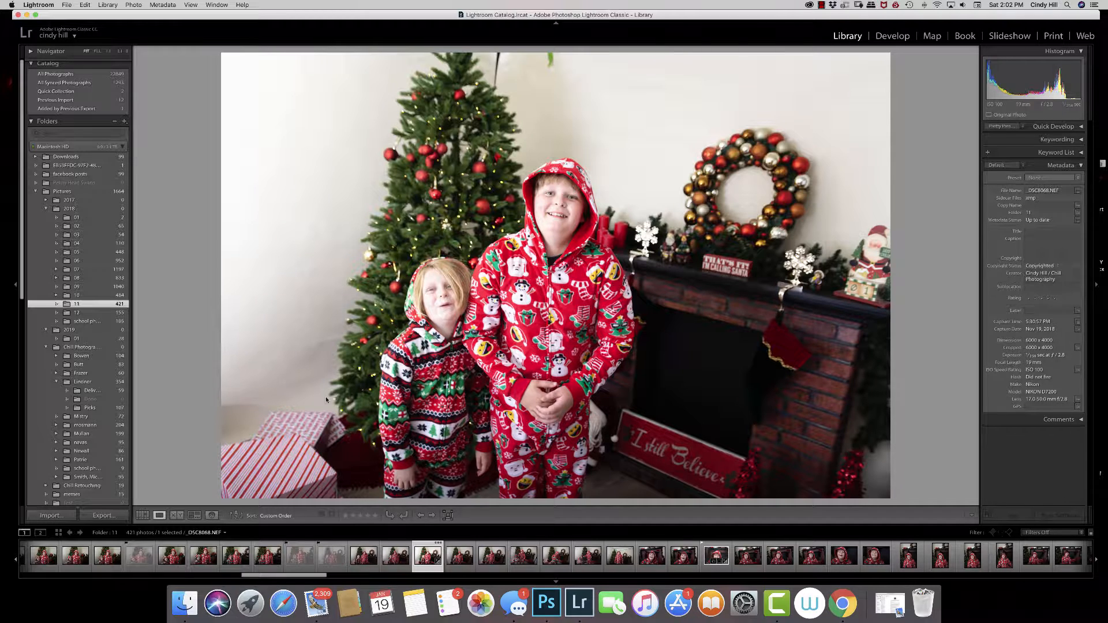
left_click(51, 515)
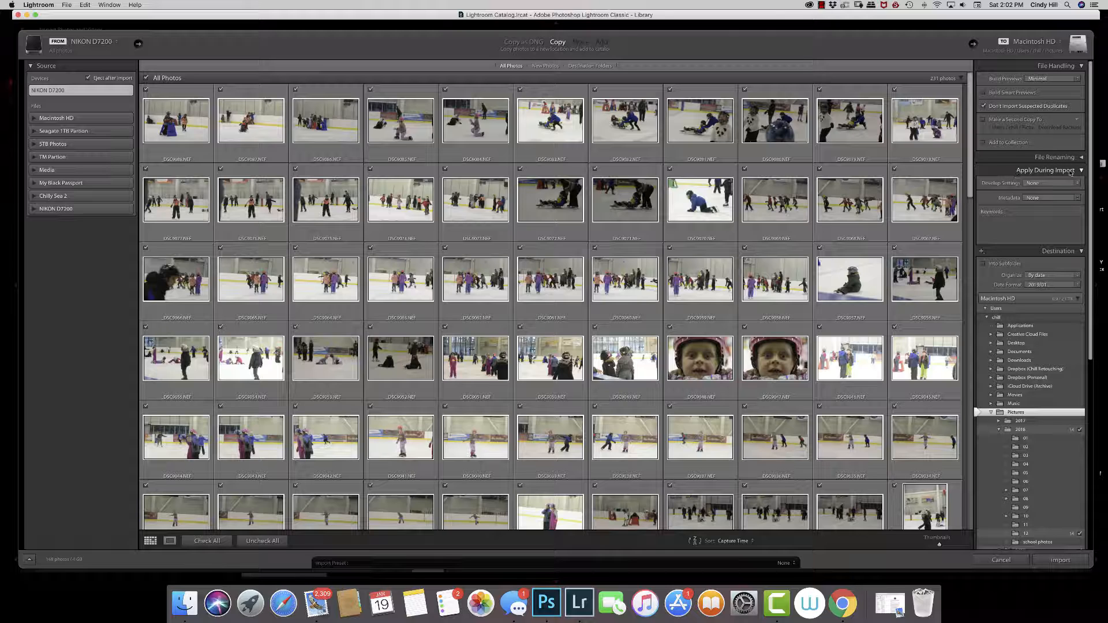
left_click(1046, 185)
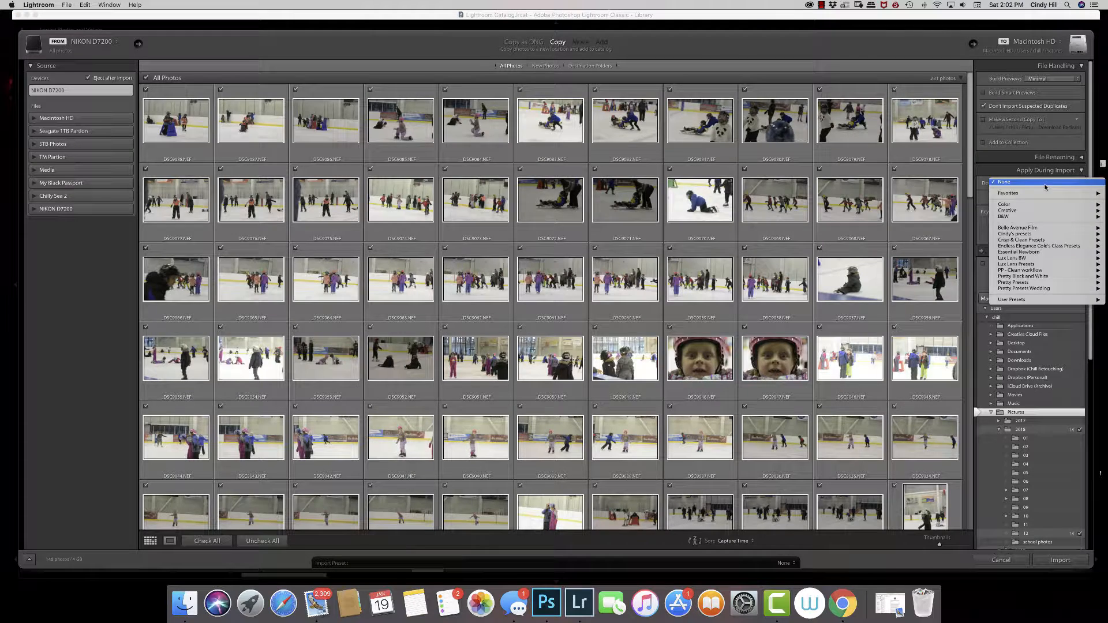
mouse_move(1038, 291)
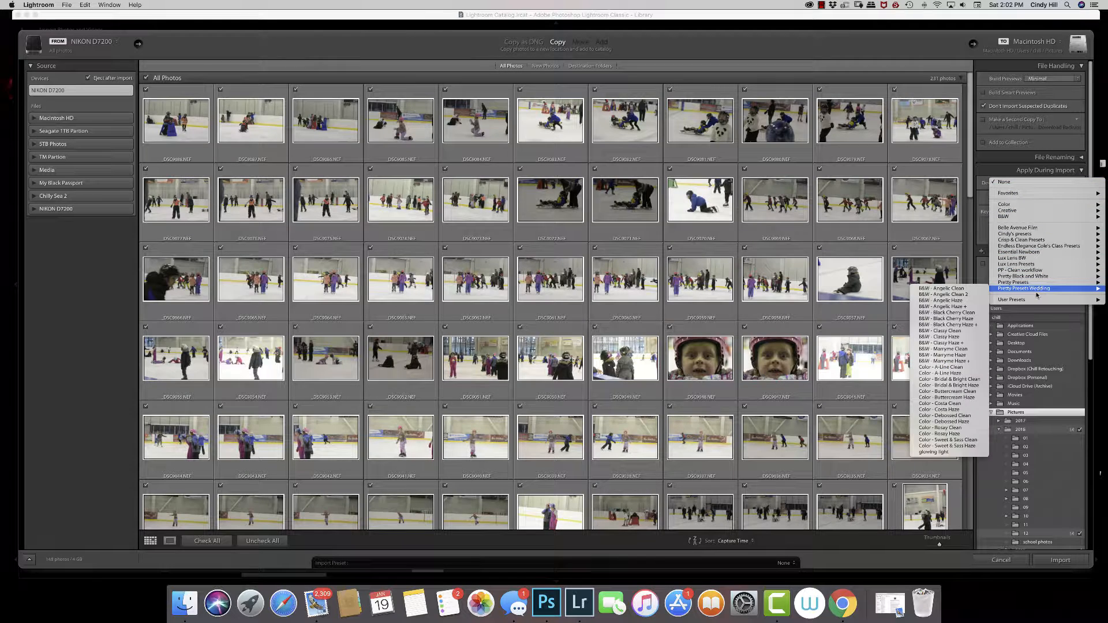
mouse_move(1028, 237)
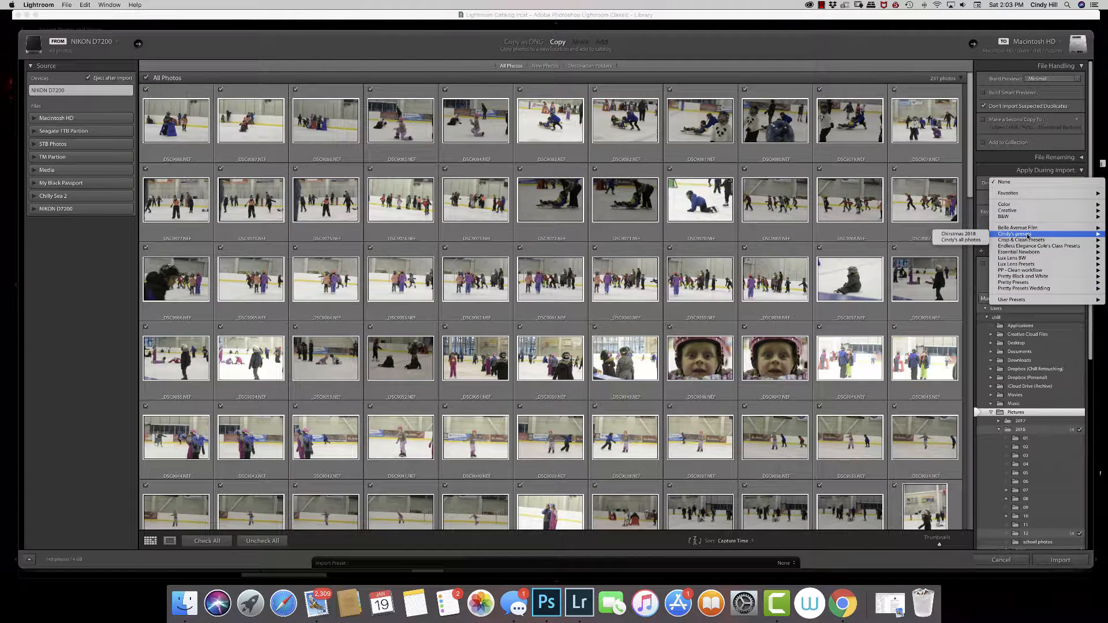
left_click(961, 240)
Set the import's metadata preset to Chill Photography and review the available metadata presets
left_click(1048, 199)
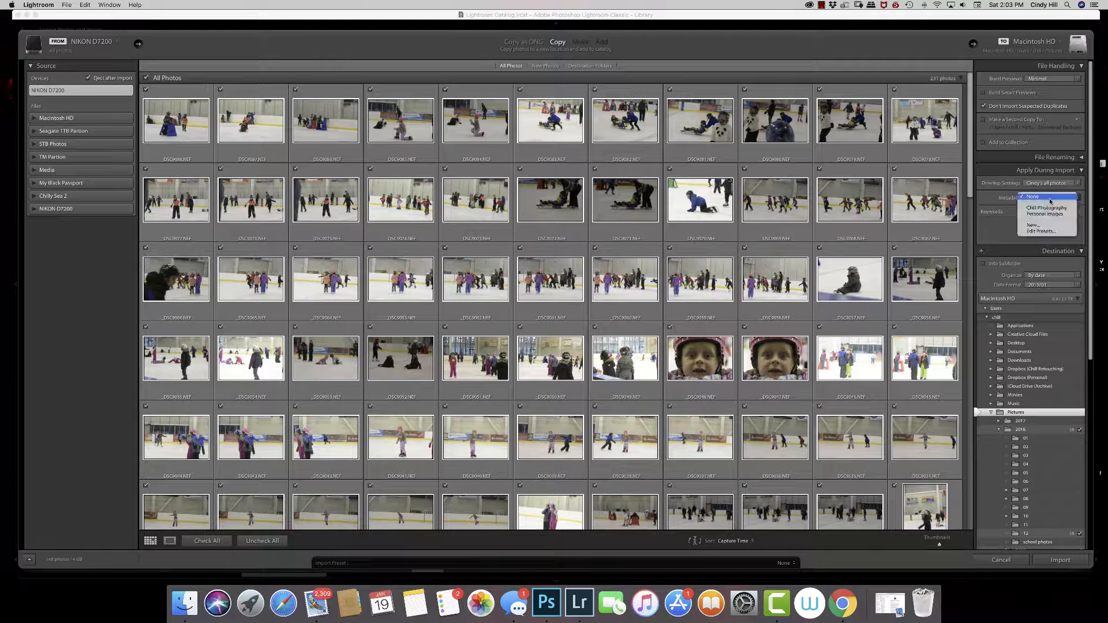
left_click(1044, 208)
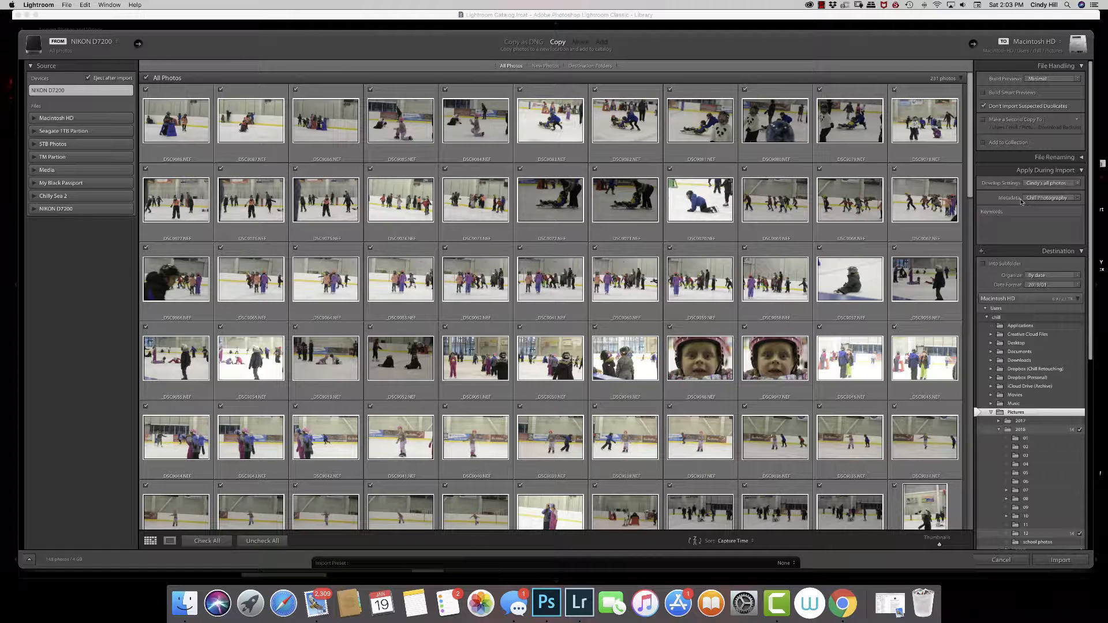
left_click(1042, 199)
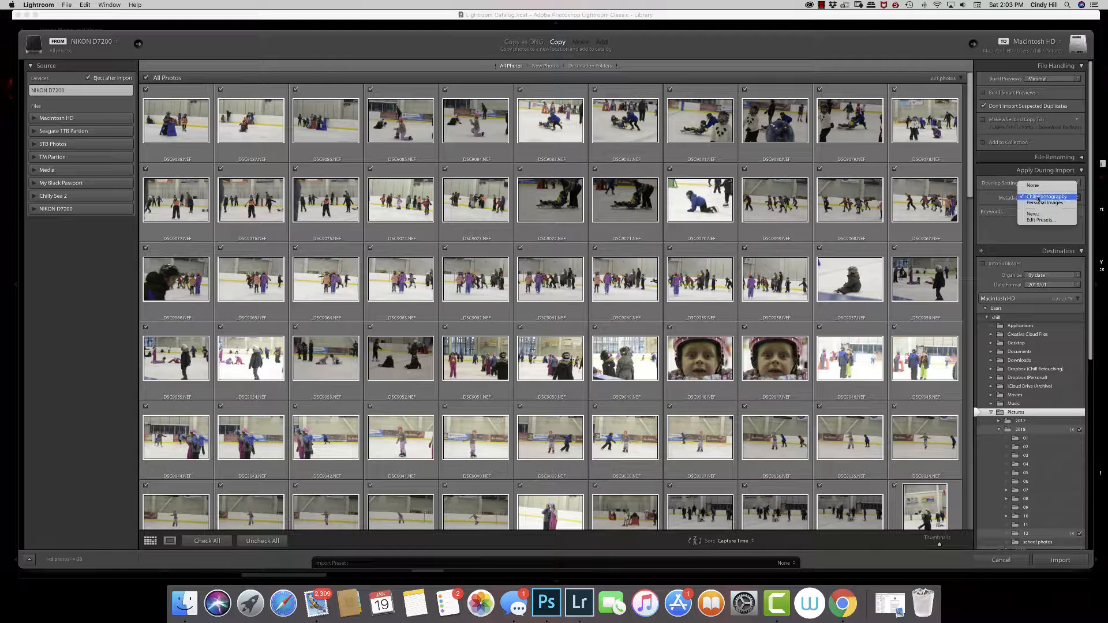
Open the metadata preset editor, choose the Chill Photography preset and examine its copyright, creator and remaining fields
left_click(1037, 220)
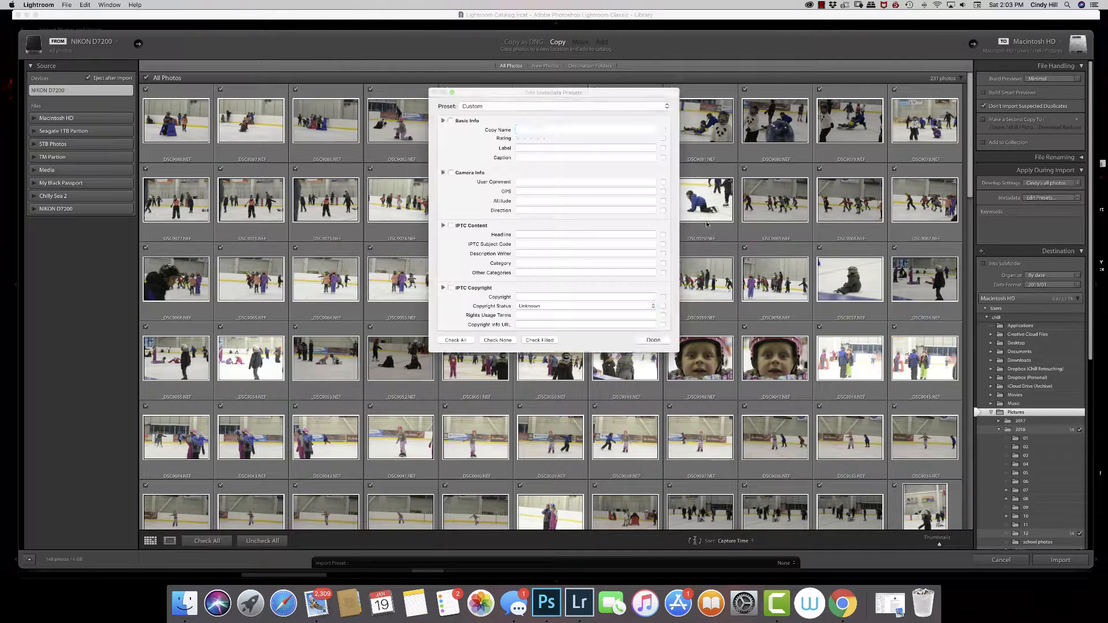
left_click(495, 108)
left_click(491, 120)
scroll(460, 137, "down", 5)
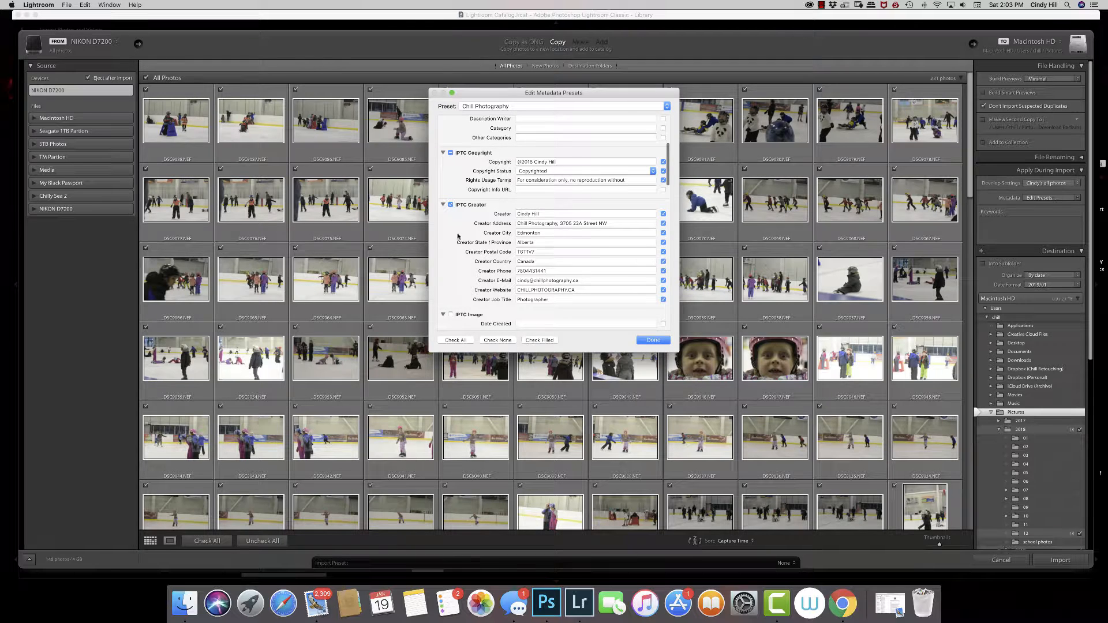
scroll(458, 236, "down", 6)
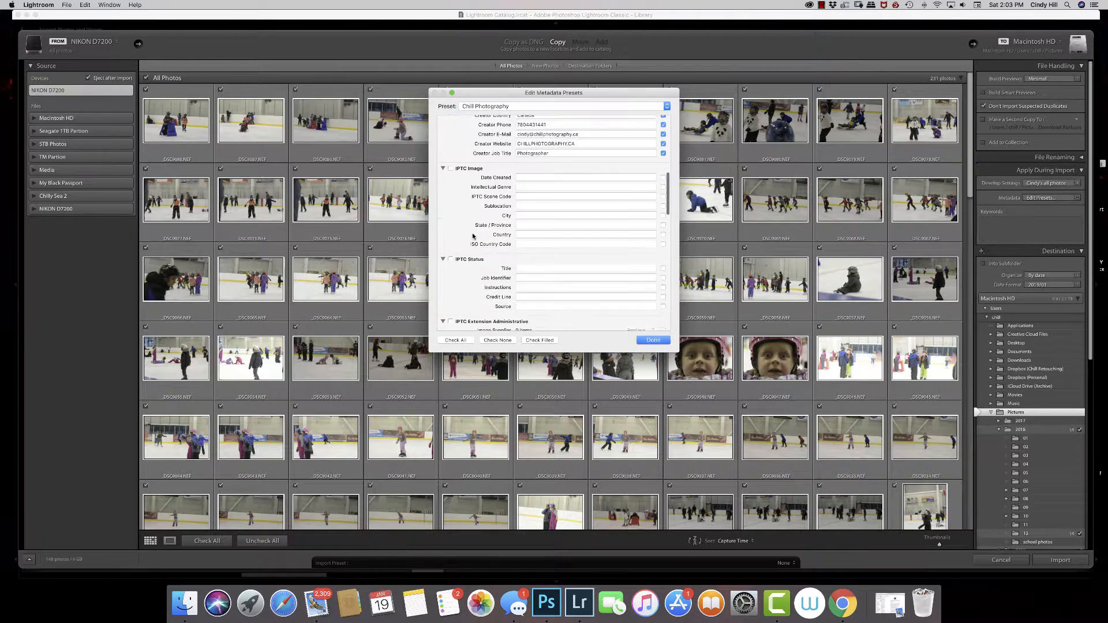
scroll(473, 235, "down", 8)
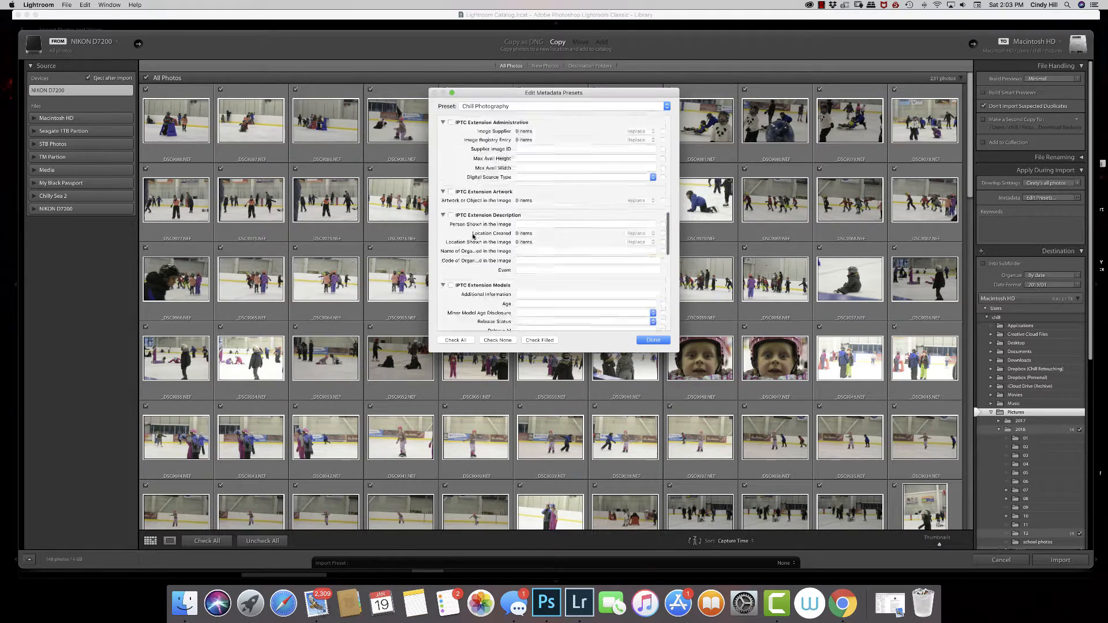
scroll(472, 236, "down", 12)
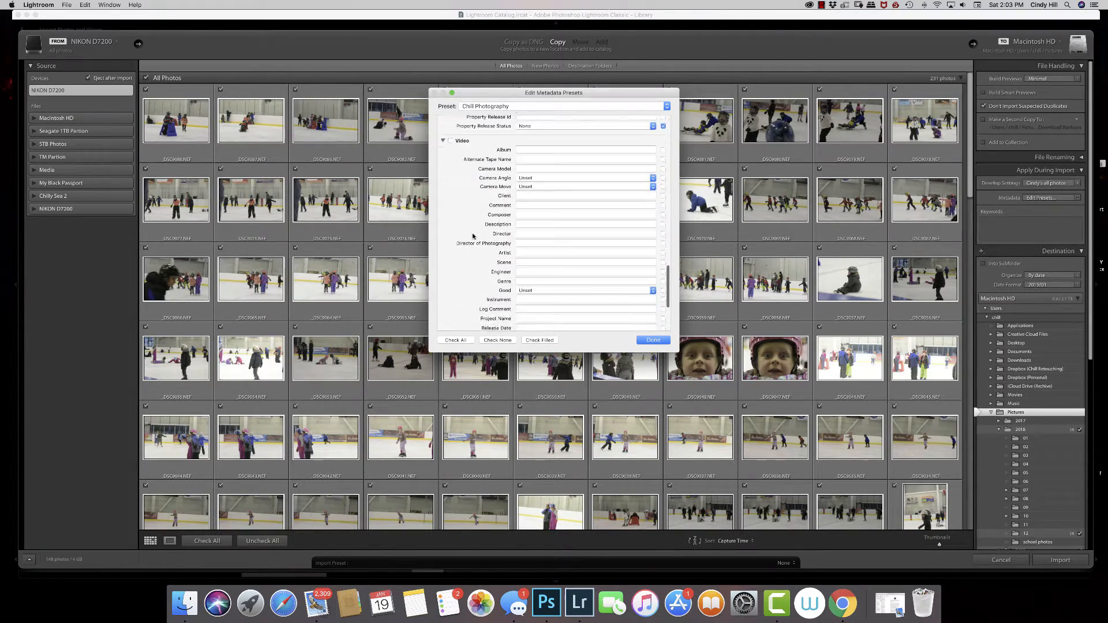
scroll(472, 235, "up", 20)
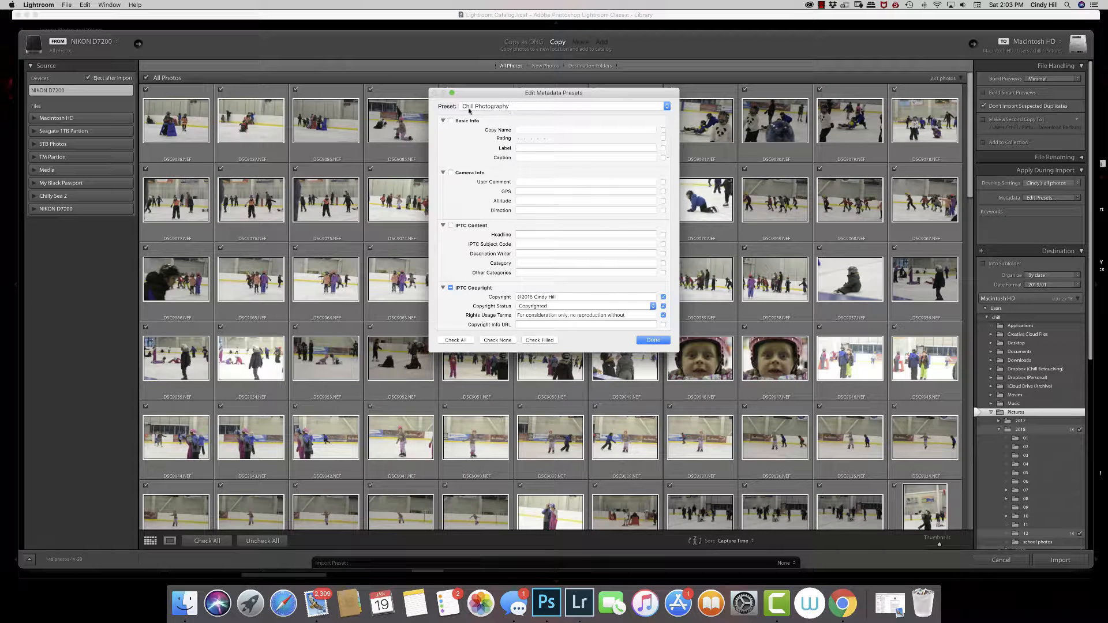
Switch the metadata preset editor to Personal Images and examine its copyright and creator fields
left_click(533, 107)
left_click(484, 115)
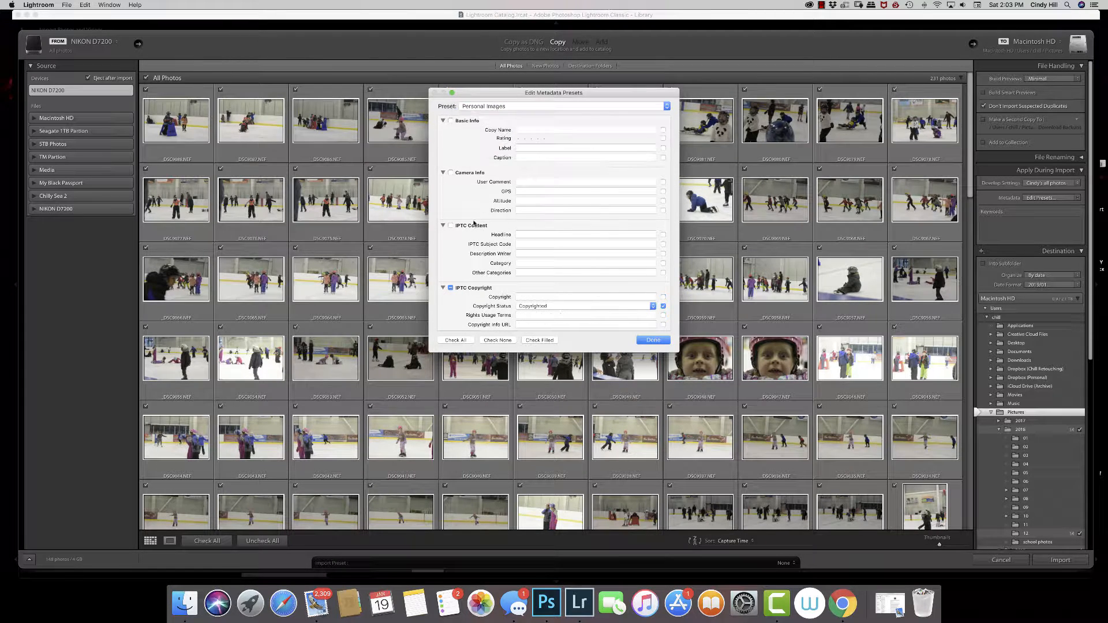
scroll(466, 232, "down", 5)
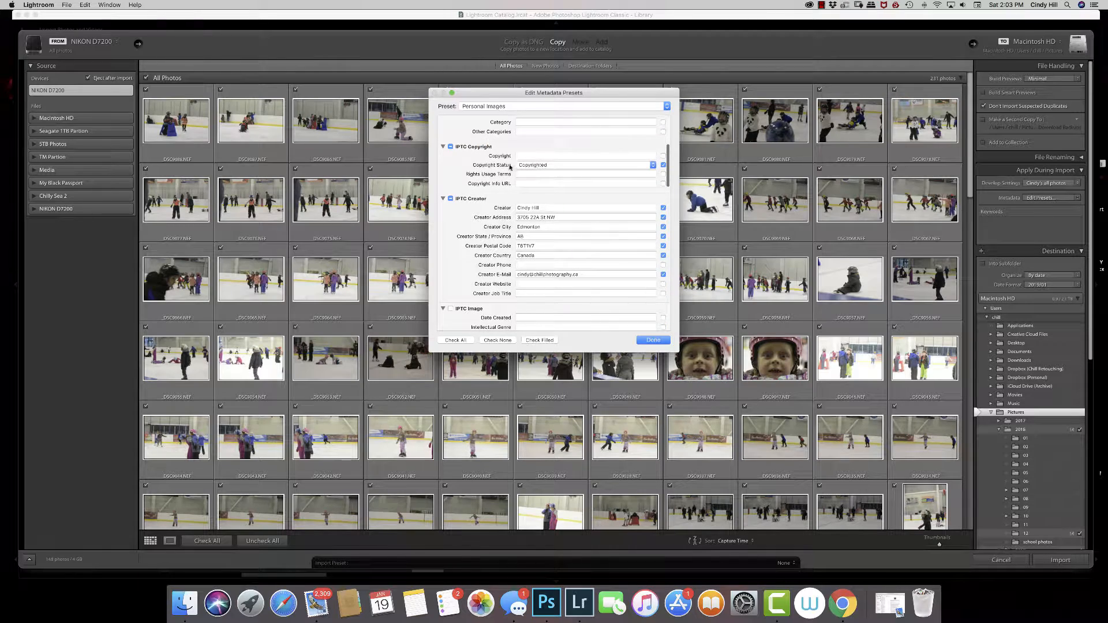
scroll(516, 182, "up", 5)
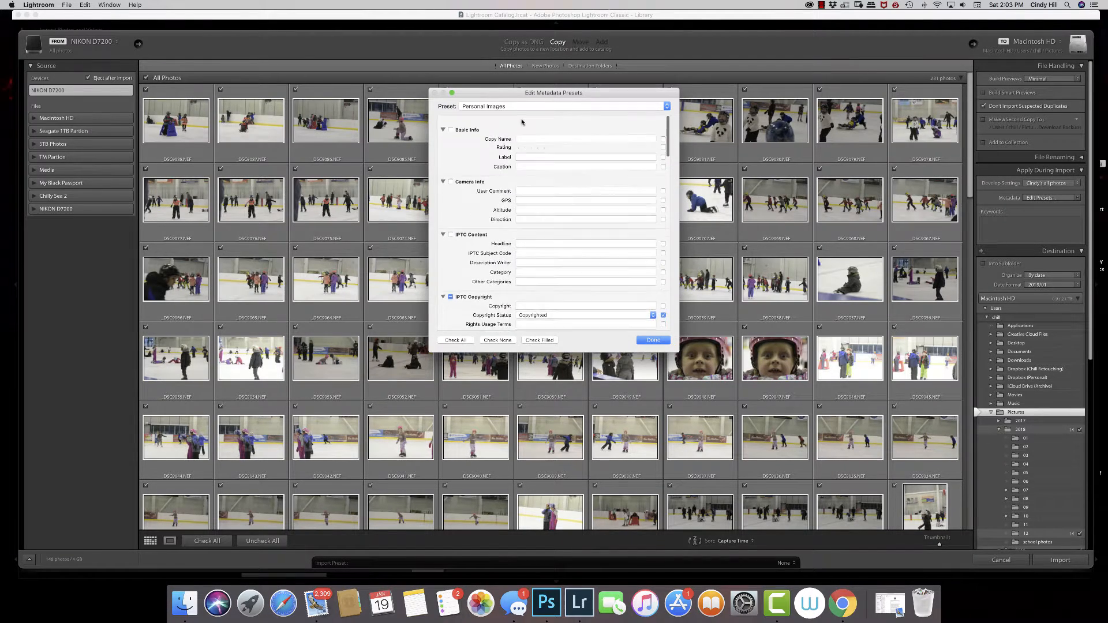
Return to the Chill Photography metadata preset, look through its fields and finish in the preset editor
left_click(515, 106)
left_click(514, 98)
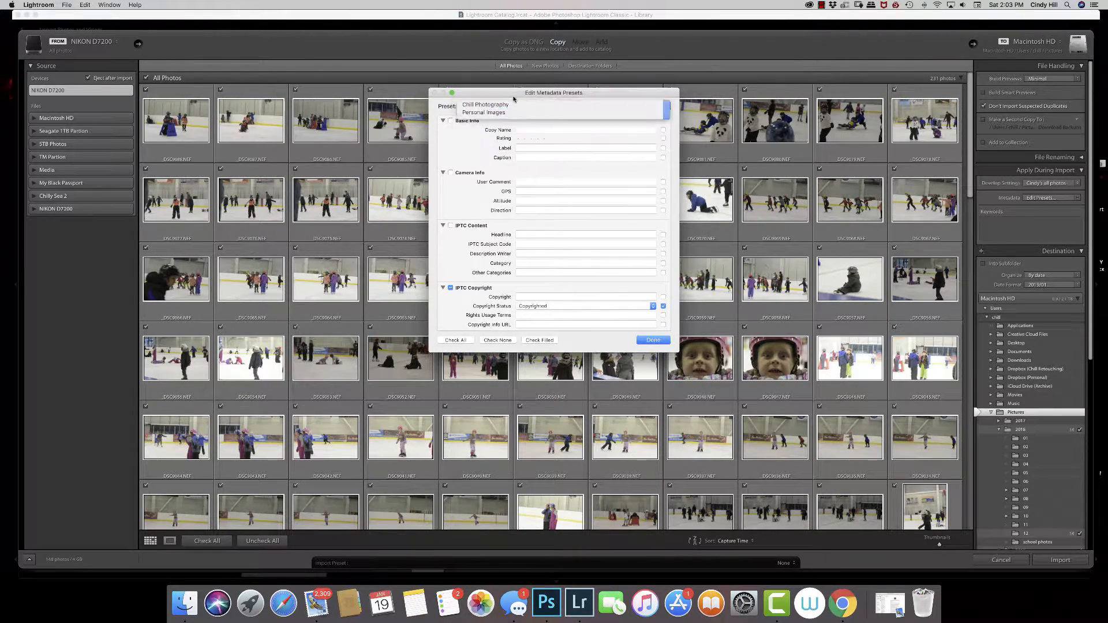
scroll(530, 218, "down", 10)
scroll(541, 283, "down", 1)
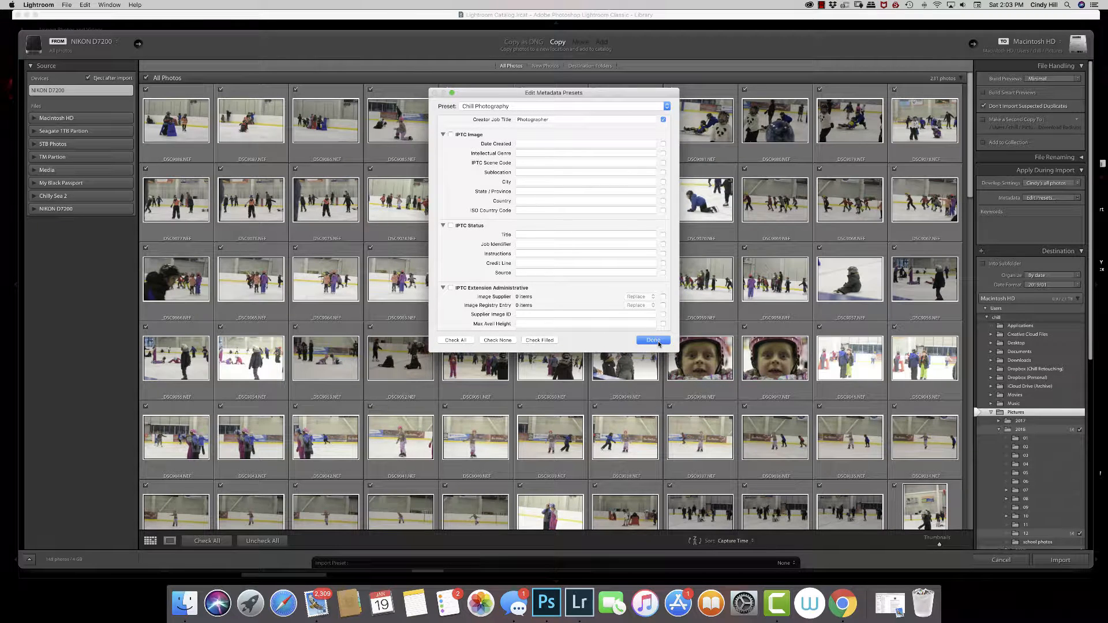
left_click(654, 341)
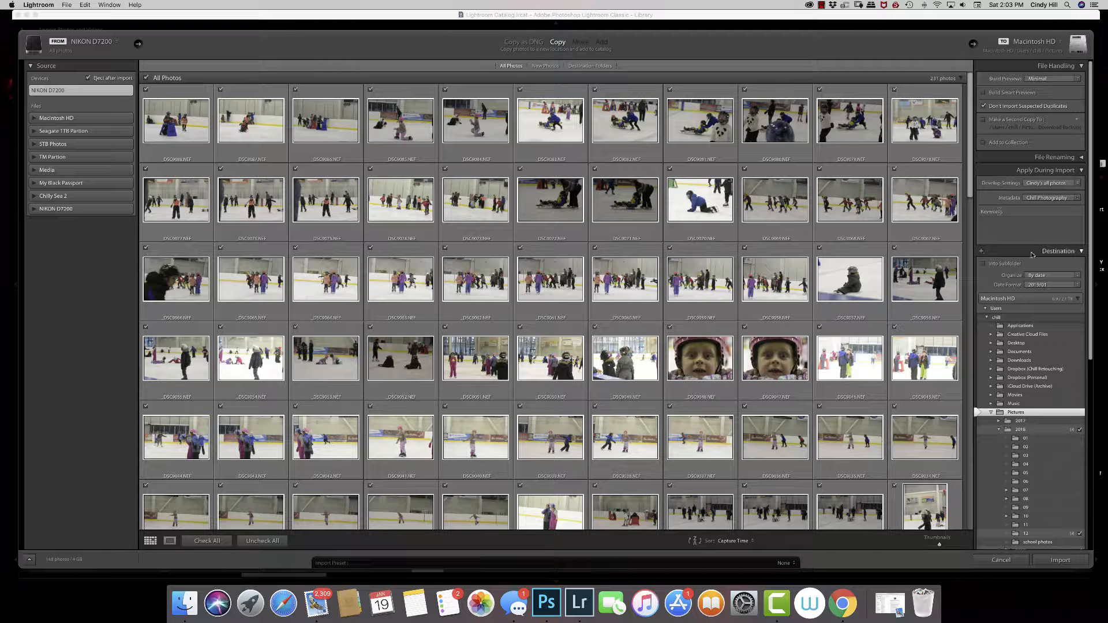
Keep the import's preview building at Minimal and collapse the Apply During Import and File Handling settings
left_click(1081, 170)
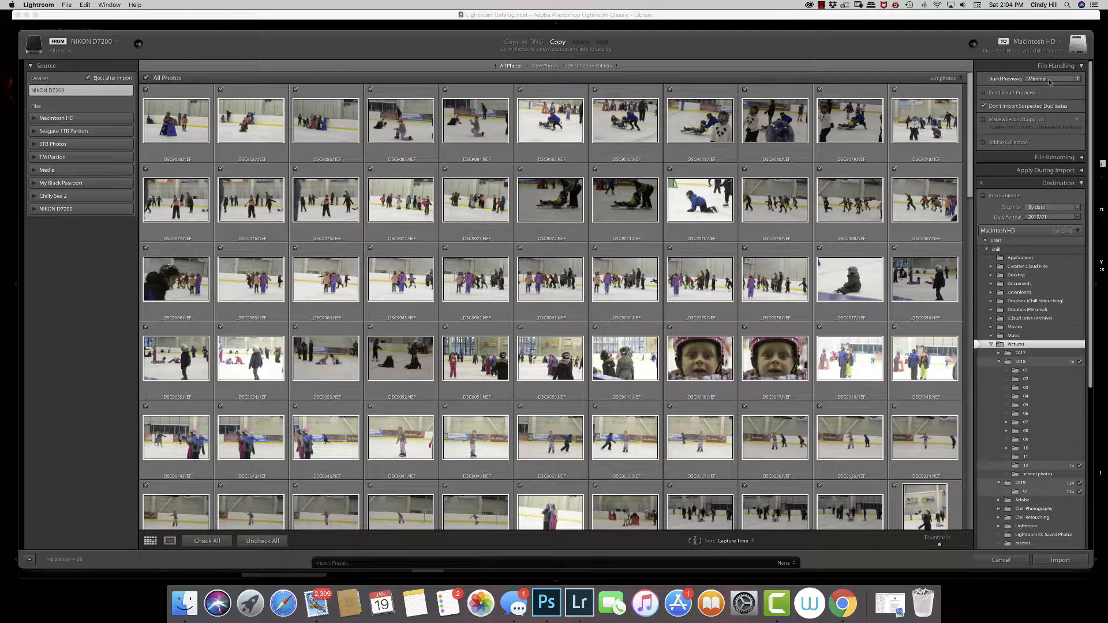
left_click(1056, 80)
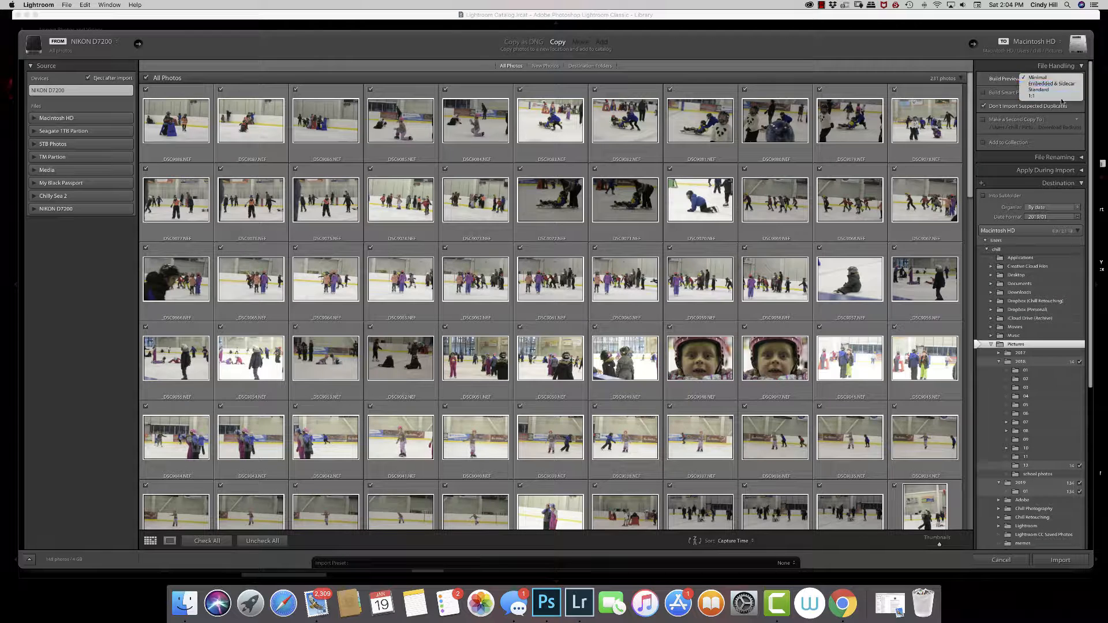
left_click(1044, 79)
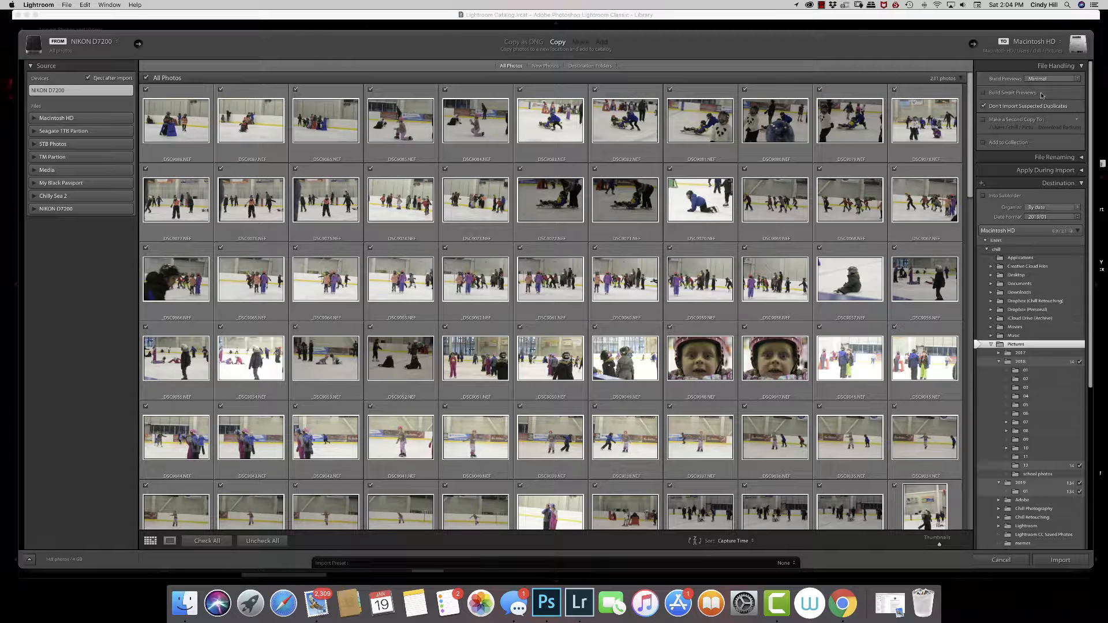
left_click(1061, 67)
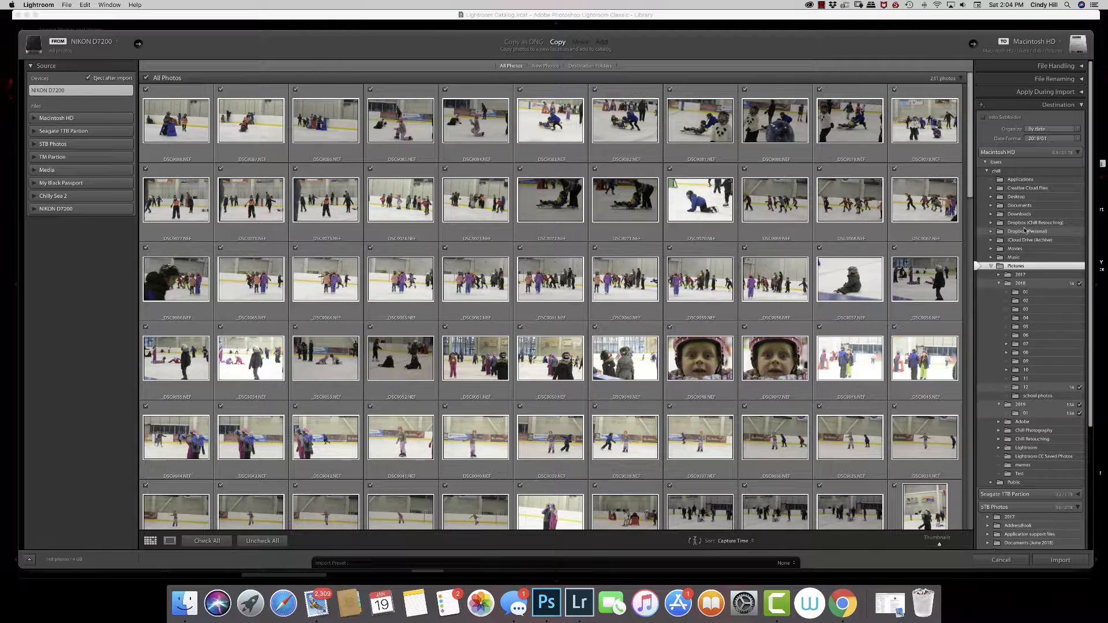
Examine the 2018 and 2019 destination subfolders under Pictures, then collapse the Pictures folder
left_click(999, 284)
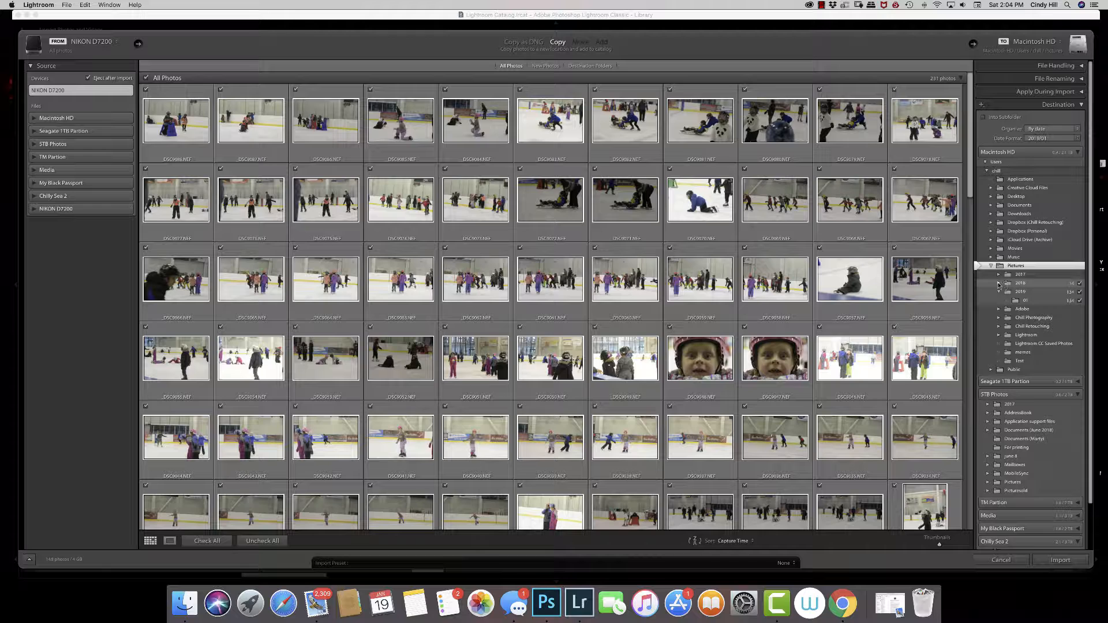
left_click(999, 283)
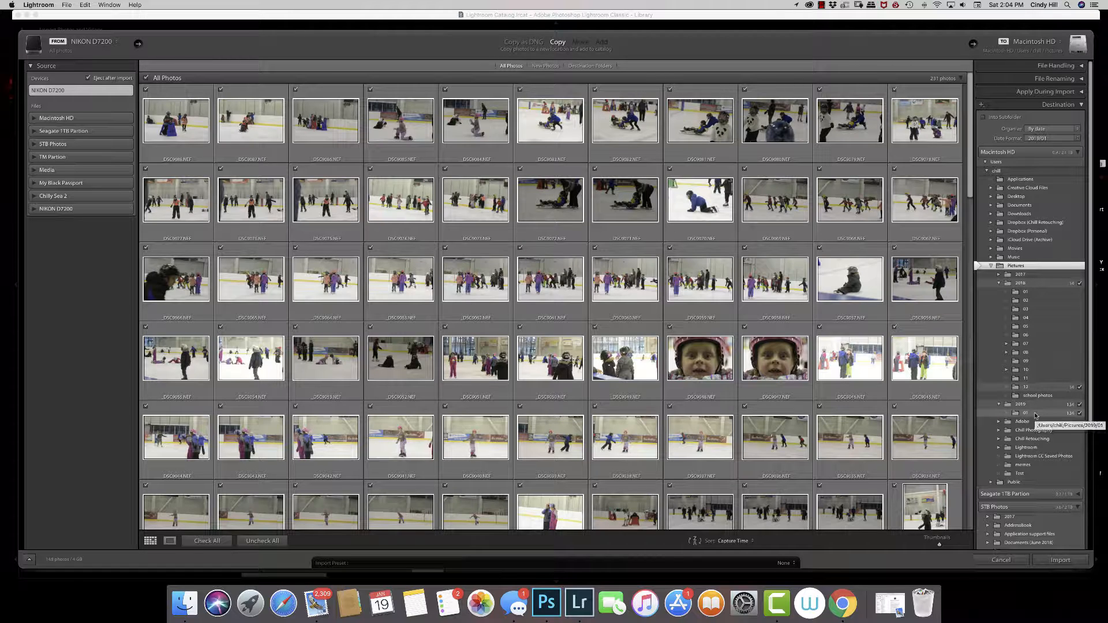
left_click(992, 265)
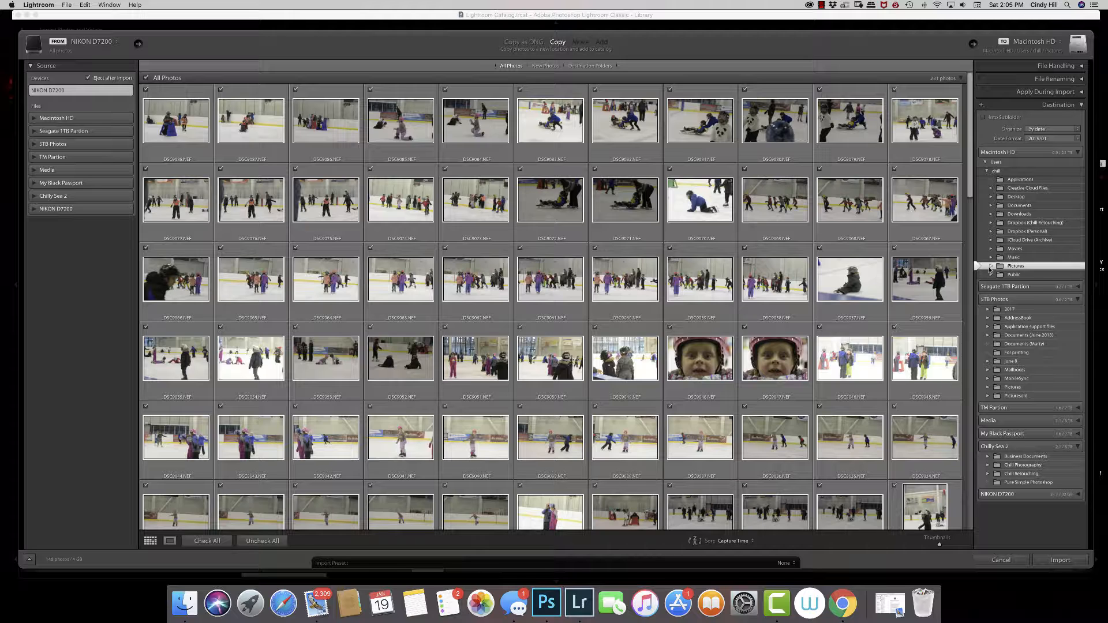
Set the import destination to the 5TB Photos drive and collapse the 5TB Photos and Chilly Sea 2 folder lists
left_click(1081, 300)
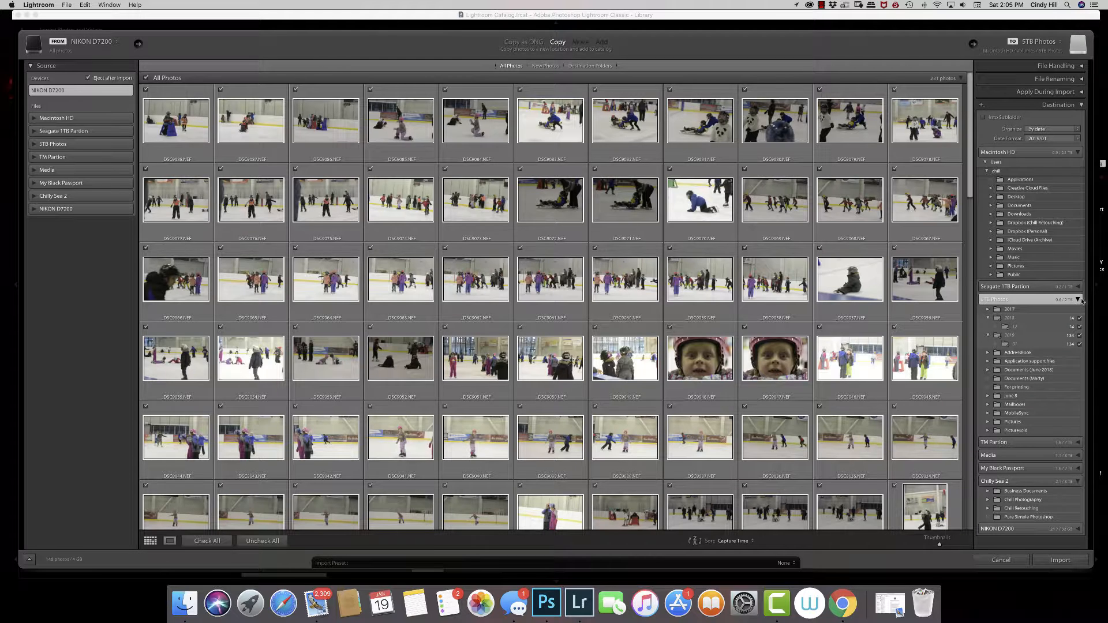
left_click(1078, 300)
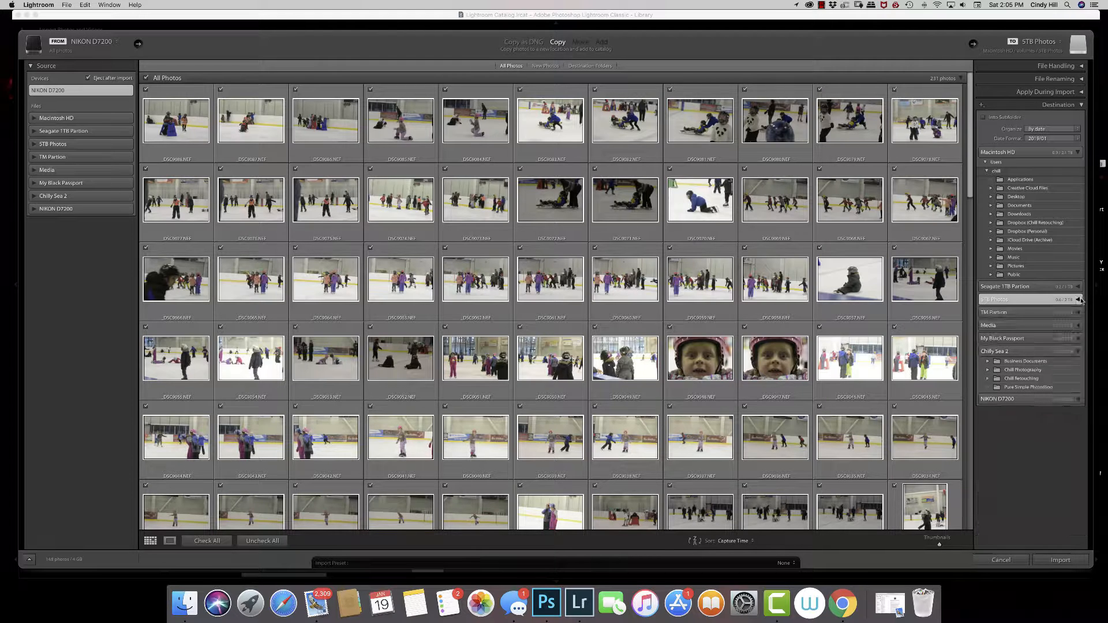
left_click(1079, 353)
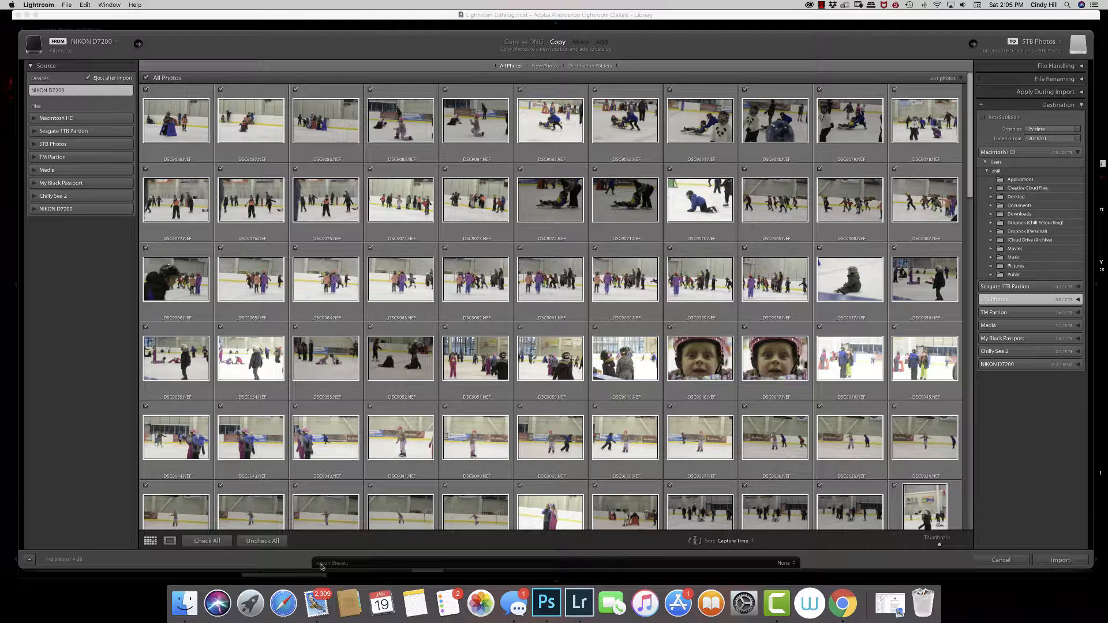
Save the current import settings as a new import preset named "Testing"
left_click(787, 564)
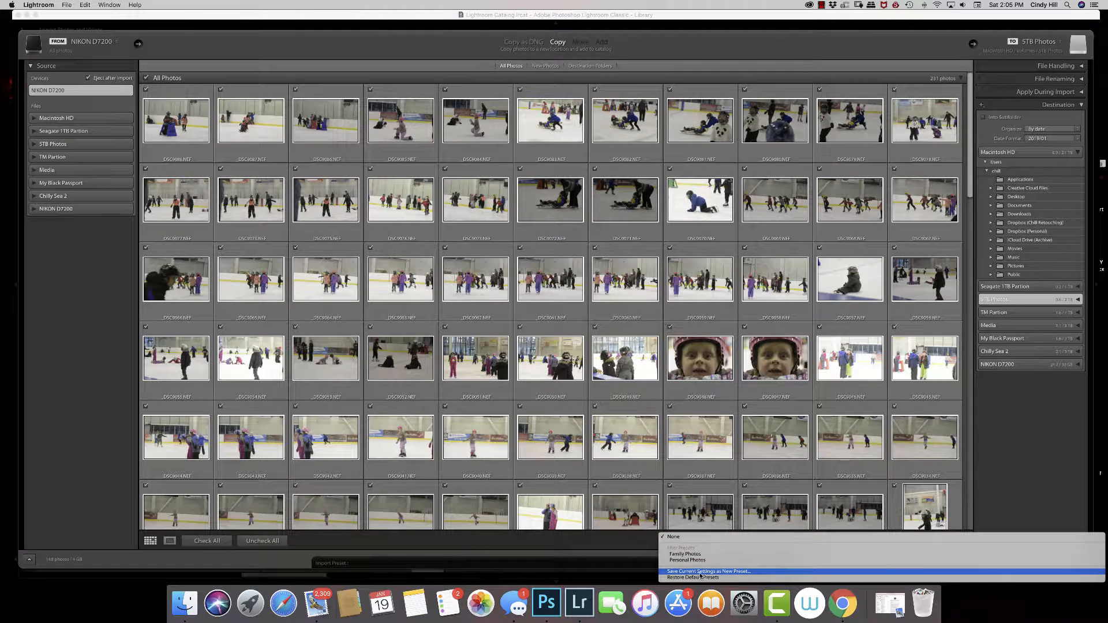
left_click(724, 573)
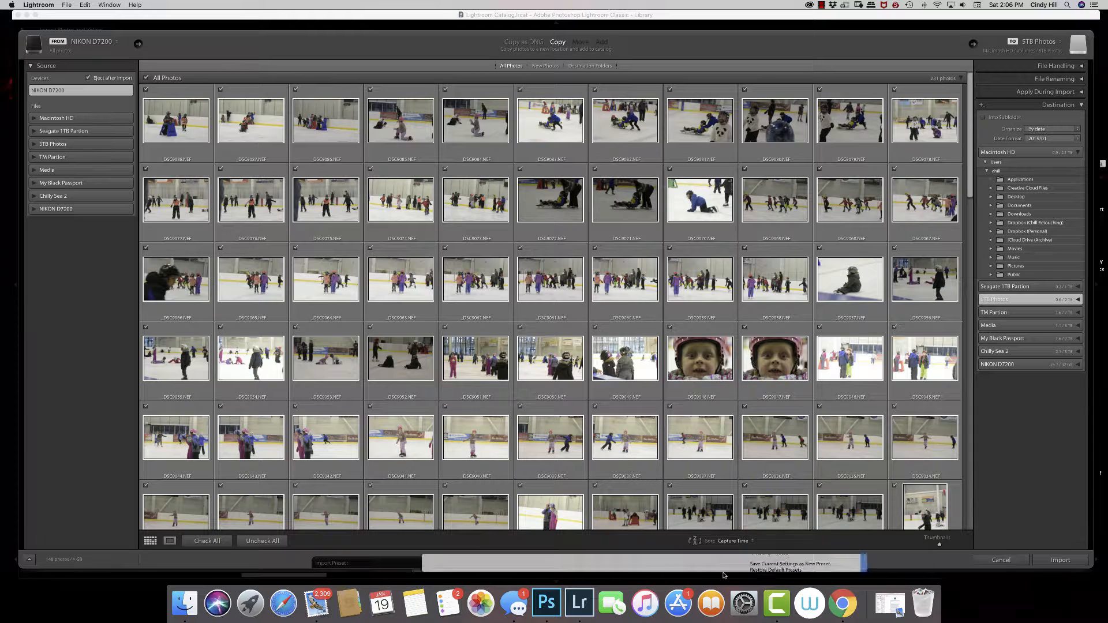
key("BackSpace")
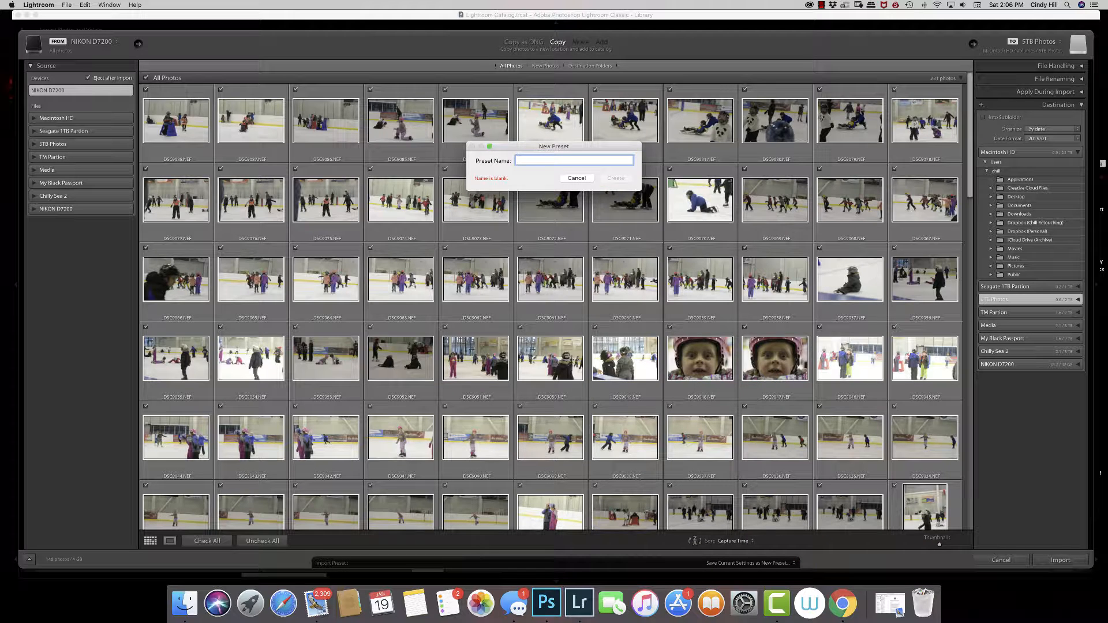
type("Testing")
left_click(629, 181)
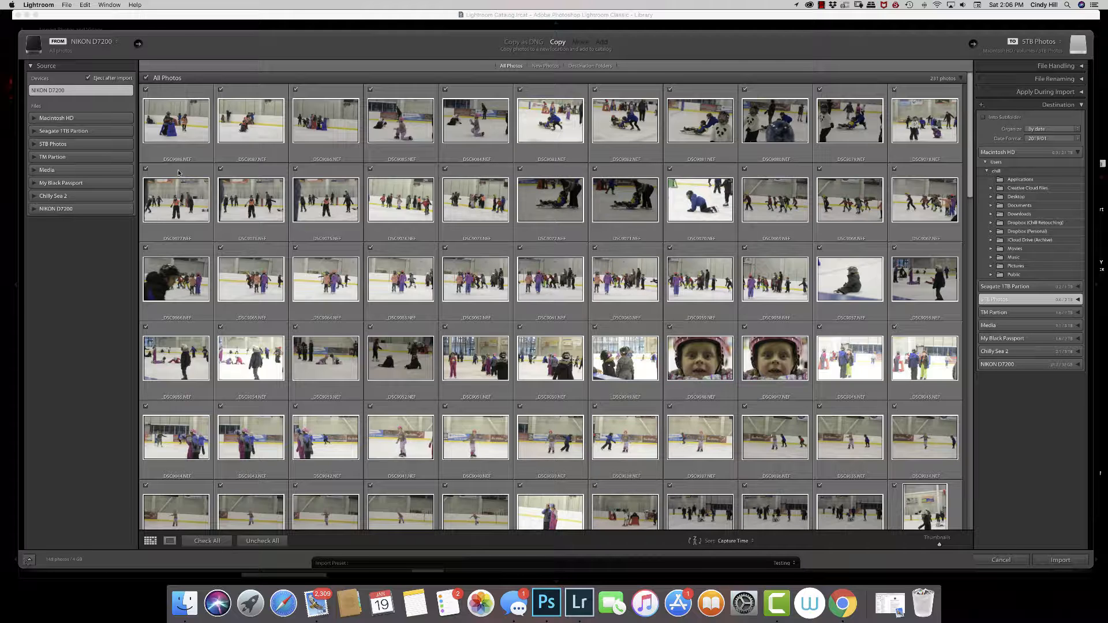
Reduce the import dialog to its compact view, keep the Testing import preset and set the metadata preset to Chill Photography
left_click(29, 560)
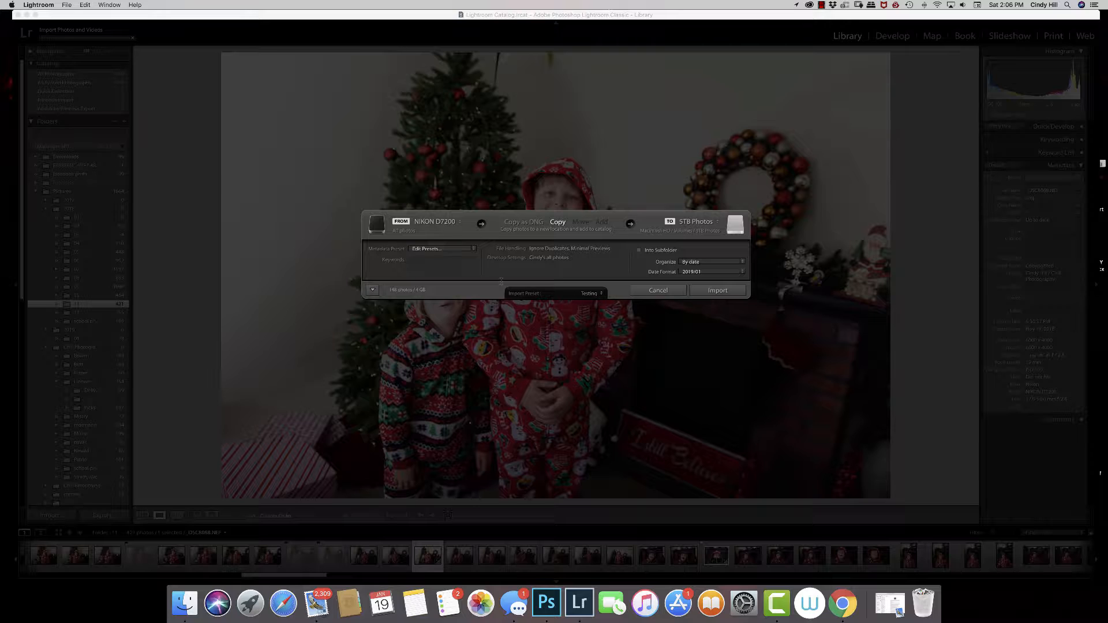
left_click(558, 295)
left_click(611, 294)
left_click(466, 249)
left_click(455, 226)
Add the keyword "Field trip" to the photos and run the import
left_click(427, 265)
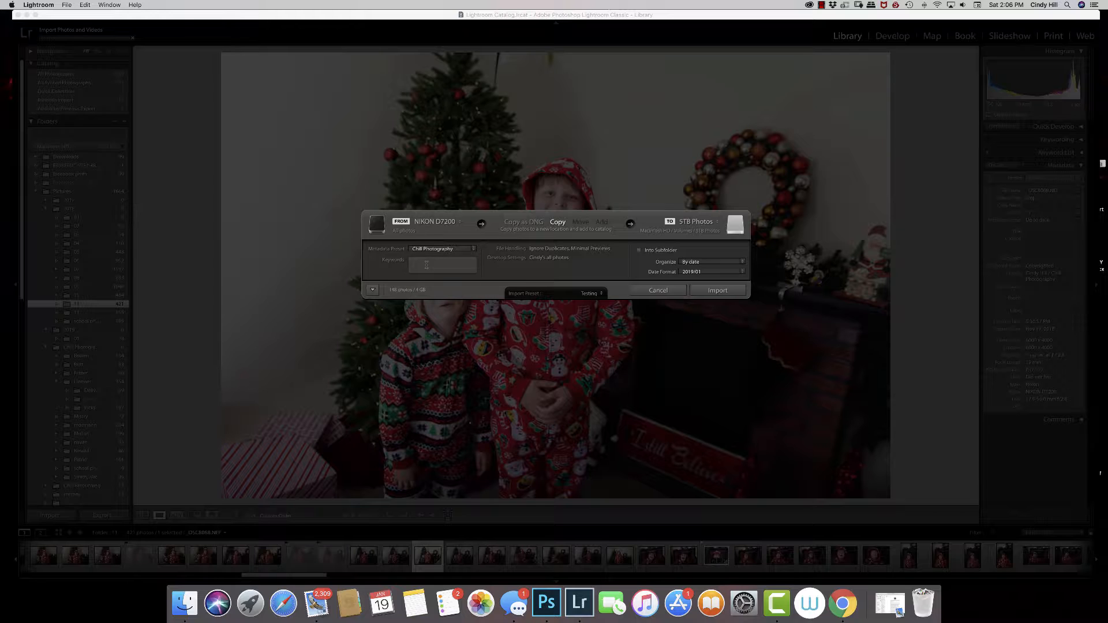
type("Field")
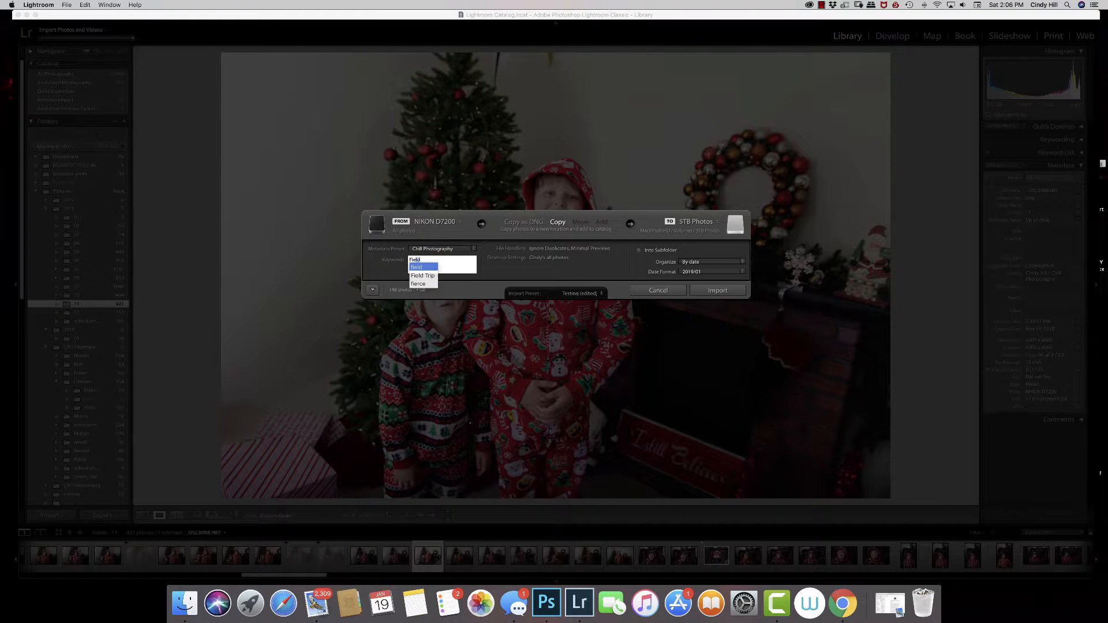
key("BackSpace")
key("BackSpace")
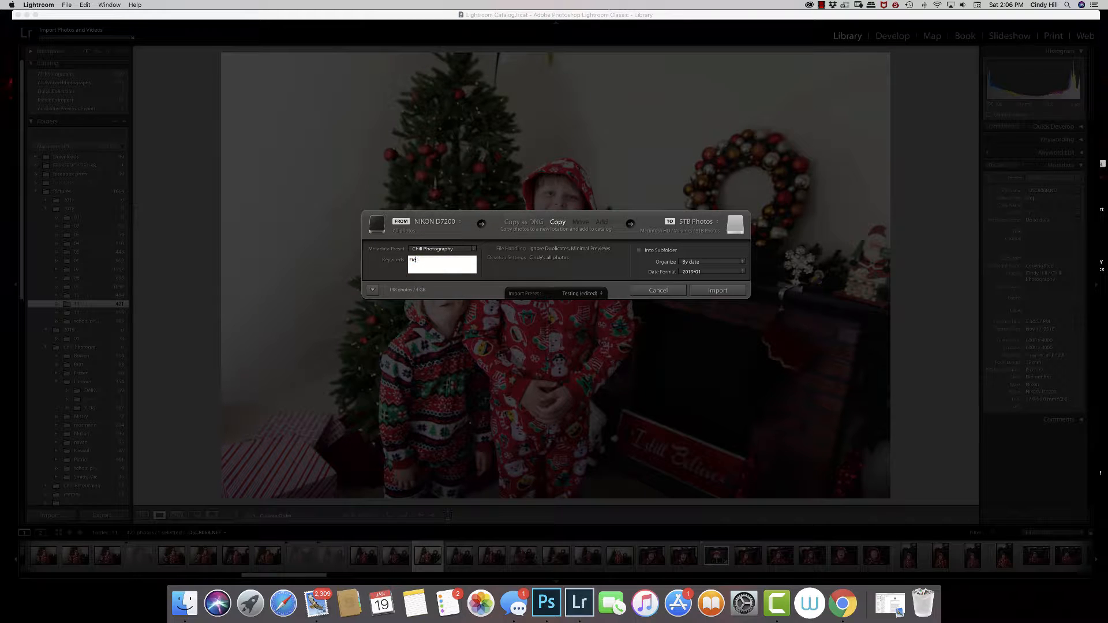
type("ld trip")
left_click(493, 271)
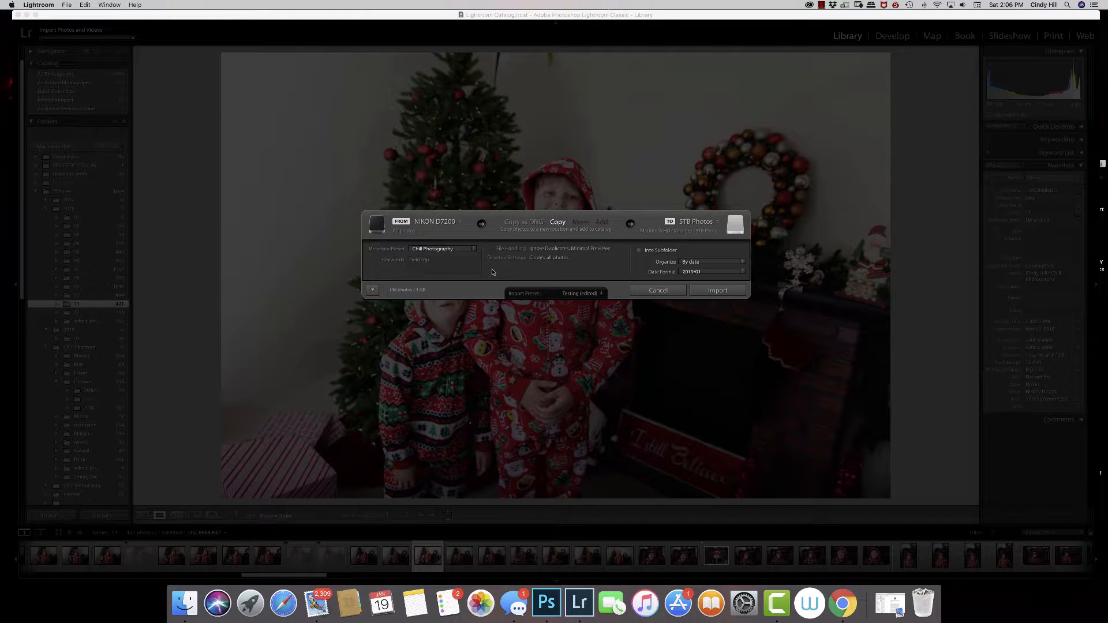
left_click(734, 296)
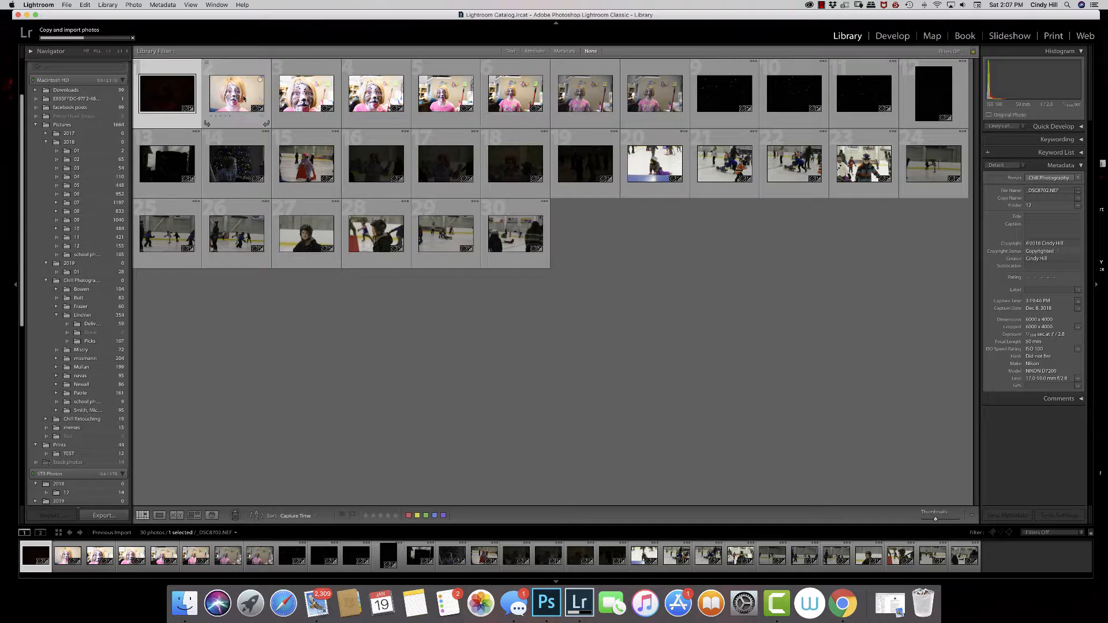
Review the newly imported photos enlarged one by one and collapse the Pictures folder to see the 5TB Photos folders
left_click(382, 102)
double_click(381, 102)
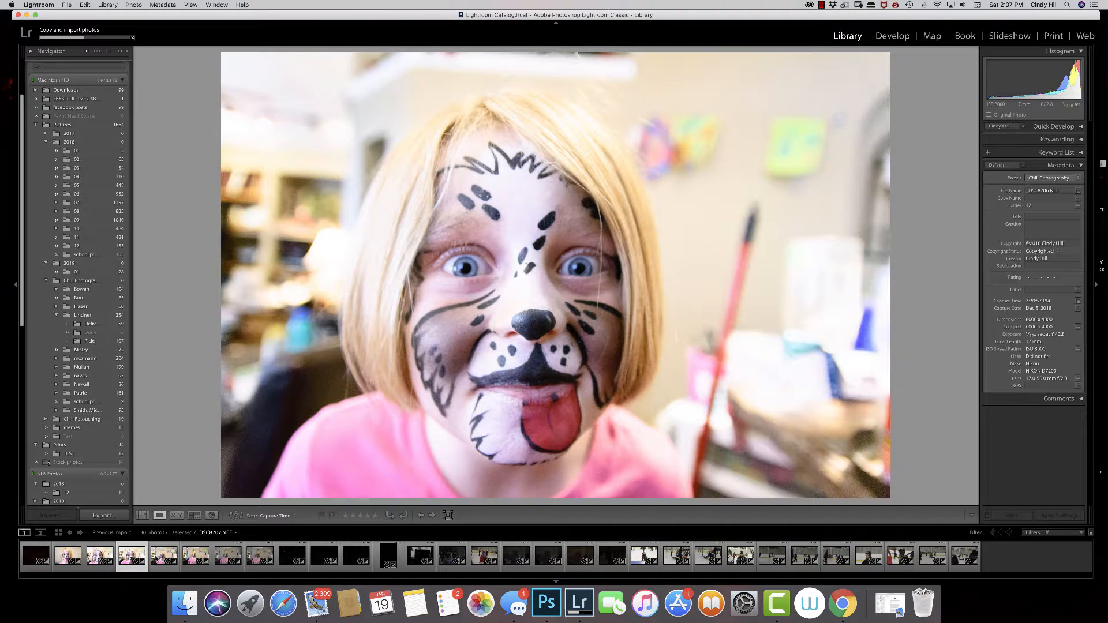
left_click(165, 556)
left_click(196, 556)
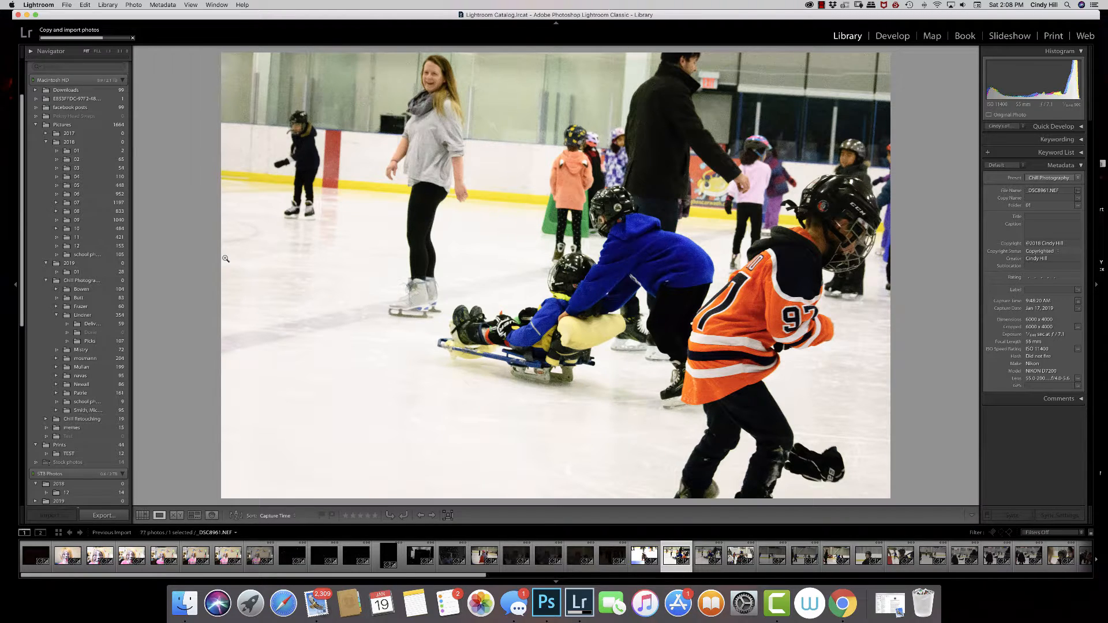
left_click(36, 125)
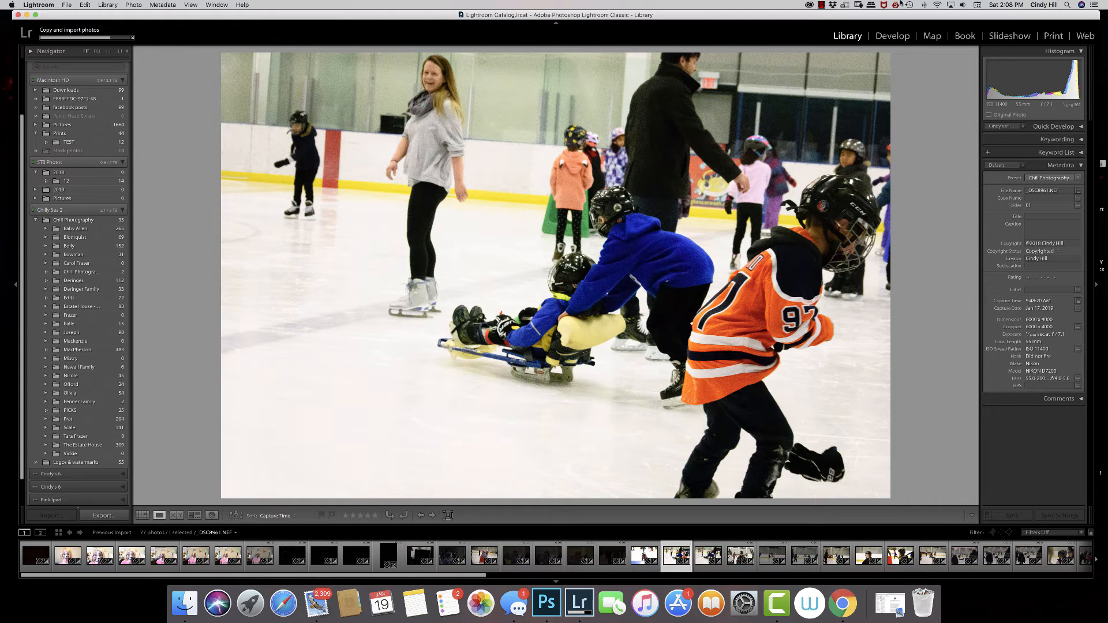
left_click(821, 5)
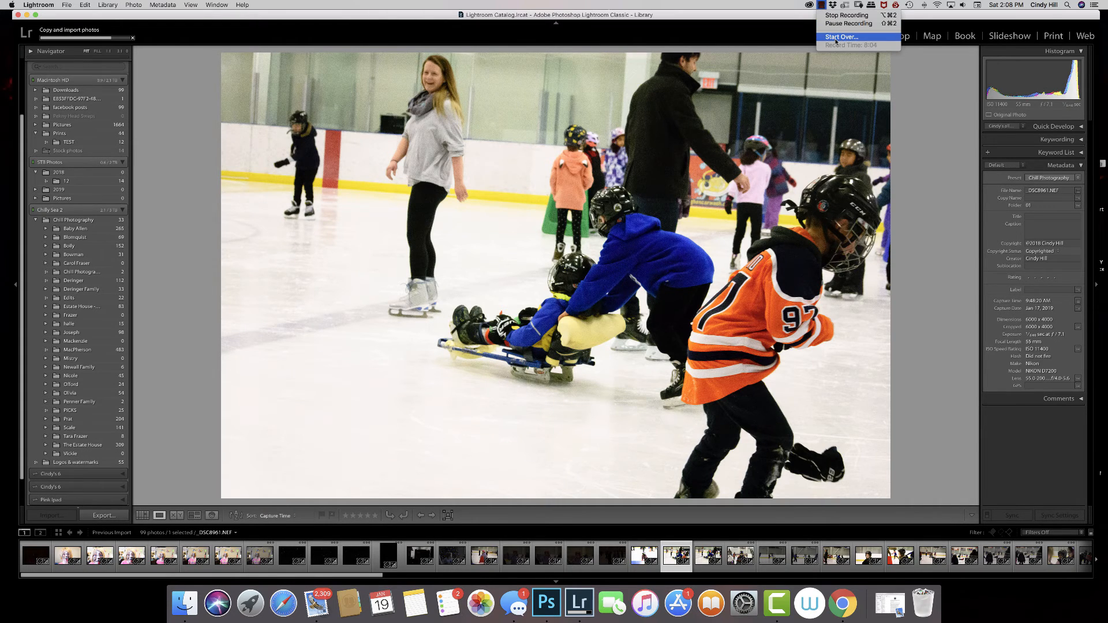